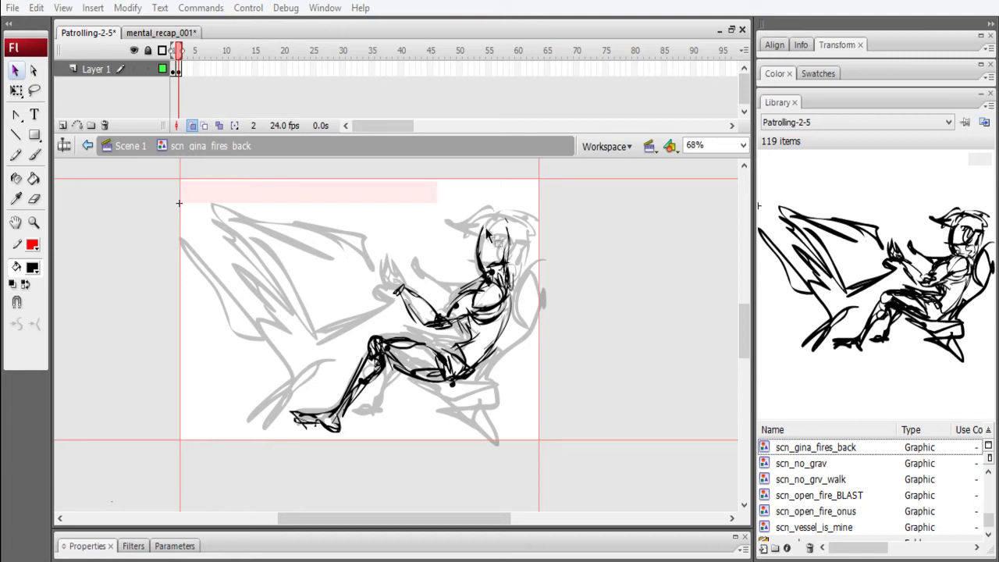
- Return from the symbol to Scene 1 and enlarge the timeline to show more layers
left_click(129, 146)
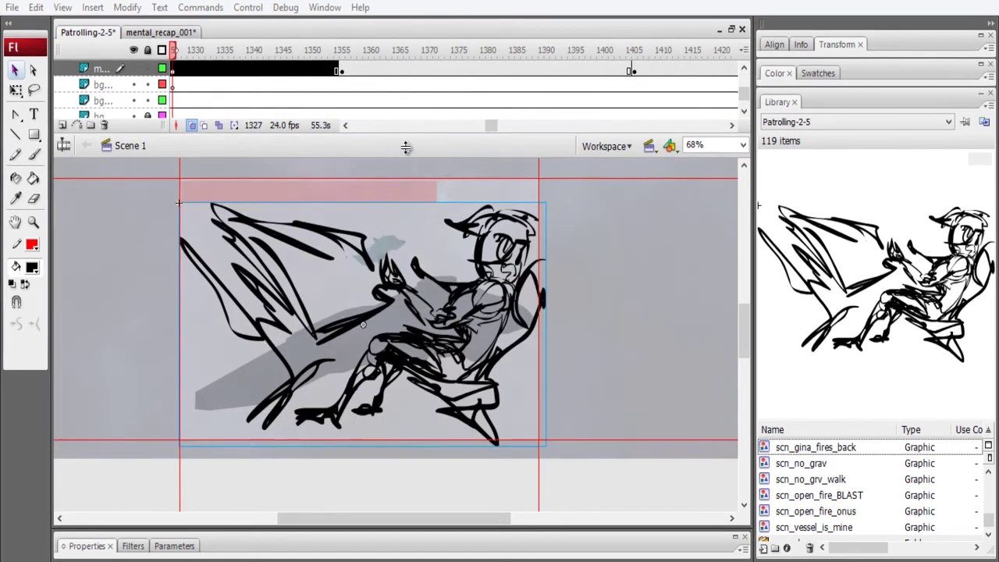
left_click_drag(401, 148, 413, 232)
left_click_drag(487, 208, 321, 220)
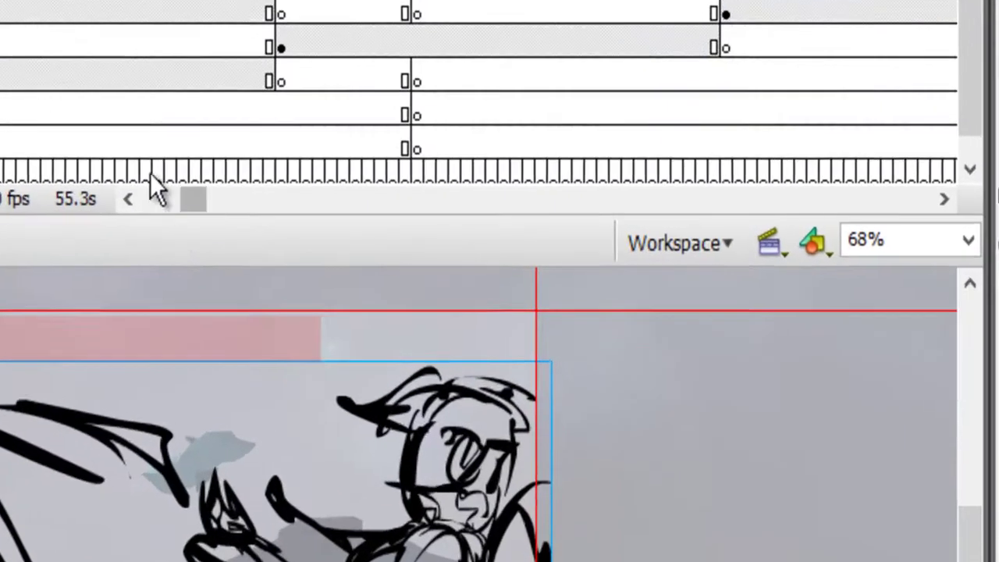
- Examine the finished scenes around 10 to 12 seconds of the main timeline and play the animation onward from there
left_click(292, 178)
key("Return")
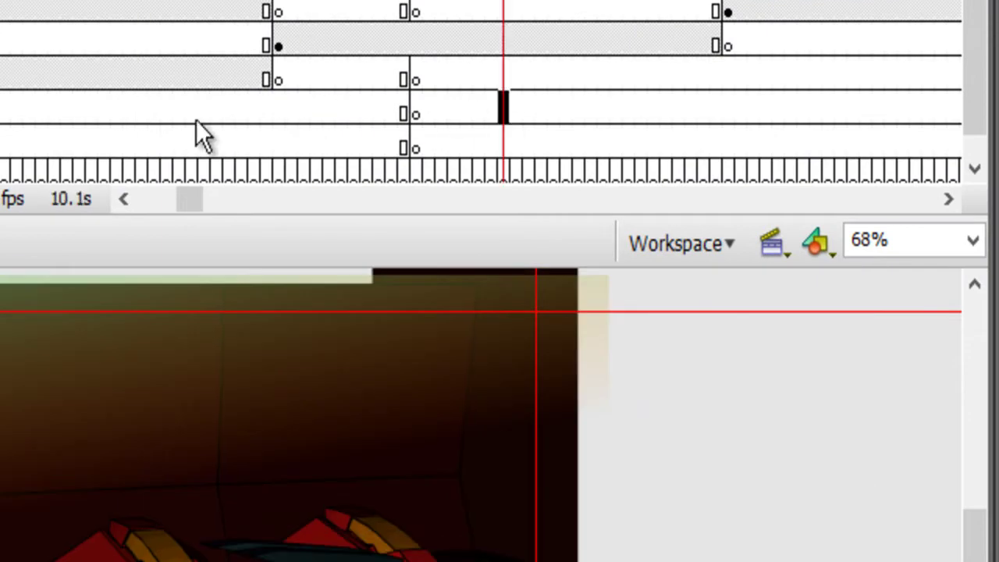
left_click(104, 130)
mouse_move(191, 199)
left_mouse_down()
mouse_move(163, 201)
mouse_move(223, 200)
mouse_move(204, 201)
left_mouse_up()
left_click(155, 144)
left_click(366, 132)
left_click(246, 127)
left_click(418, 114)
left_click(229, 131)
left_click(352, 134)
left_click_drag(255, 118, 265, 140)
left_click(264, 140)
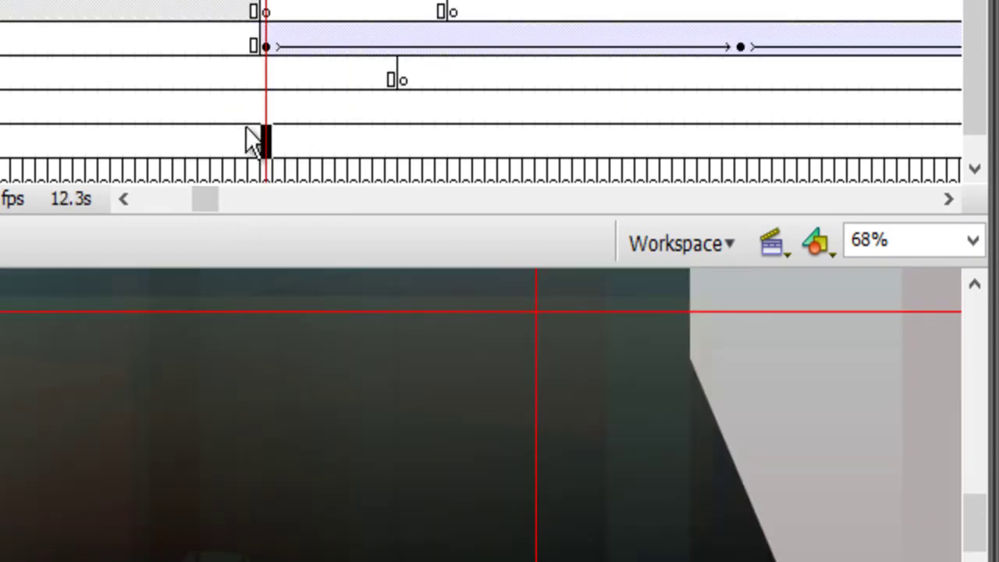
key("Return")
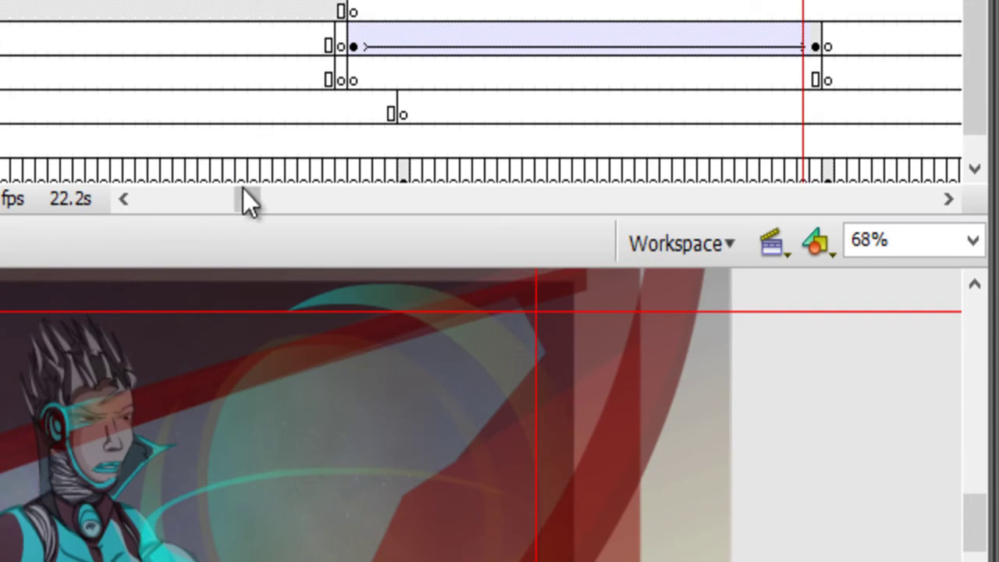
- Examine the shots between about 39 and 44 seconds of the main timeline, comparing sketched and coloured frames
left_click_drag(249, 195, 339, 201)
left_click(315, 120)
left_click(355, 127)
left_click(378, 141)
left_click(590, 109)
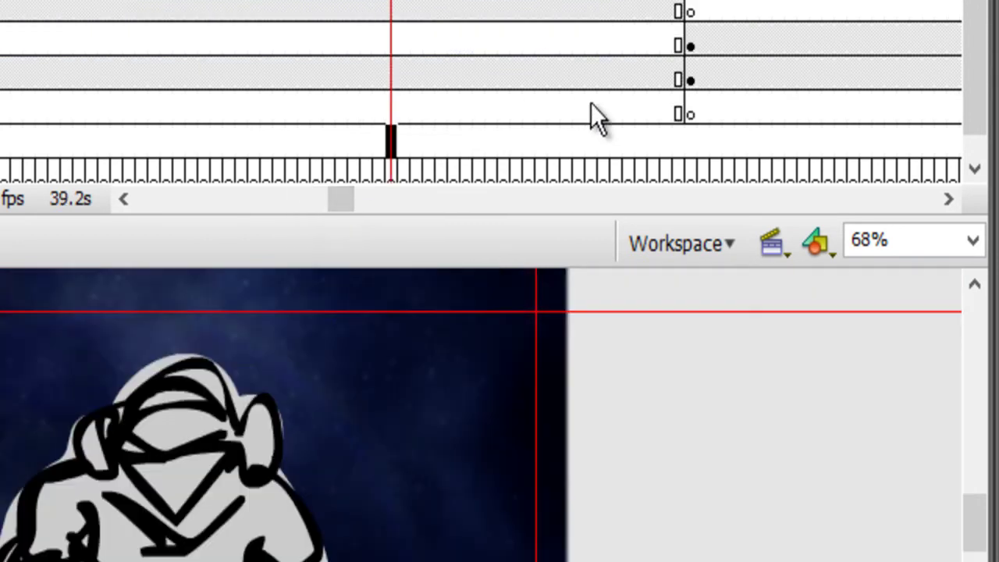
left_click(753, 113)
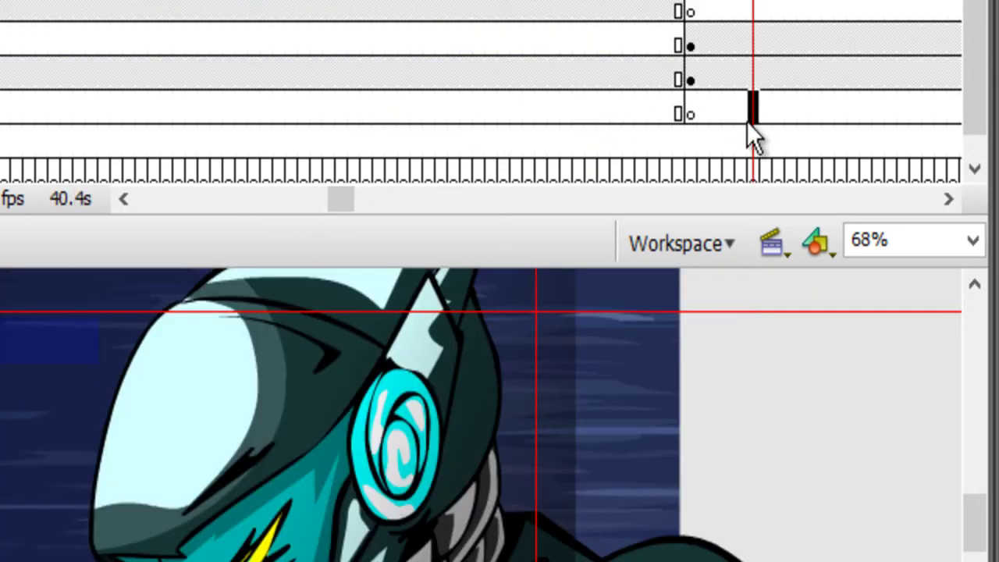
left_click_drag(340, 201, 356, 201)
left_click(329, 111)
left_click(478, 109)
left_click_drag(789, 109, 779, 110)
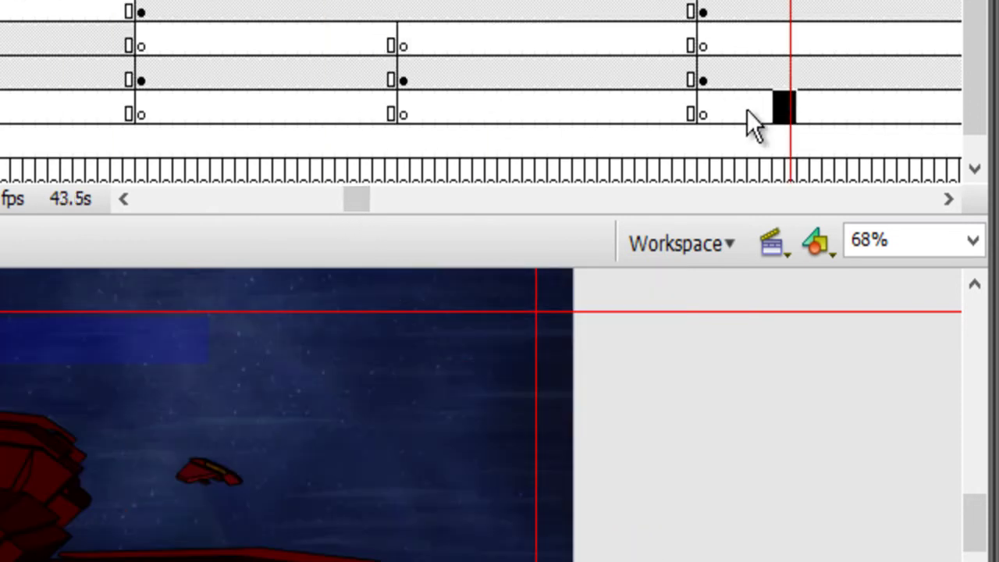
- Examine the armoured character's shots around 48 seconds of the main timeline
left_click_drag(363, 200, 384, 201)
left_click(468, 142)
left_click(603, 140)
left_click(376, 148)
left_click(476, 145)
left_click(563, 144)
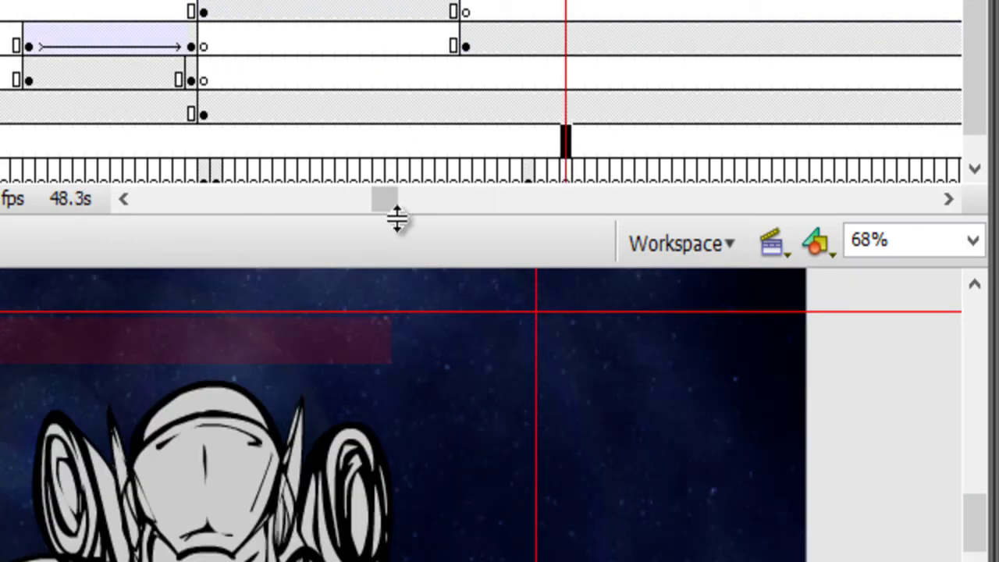
left_click(366, 202)
left_click(381, 206)
left_click(528, 140)
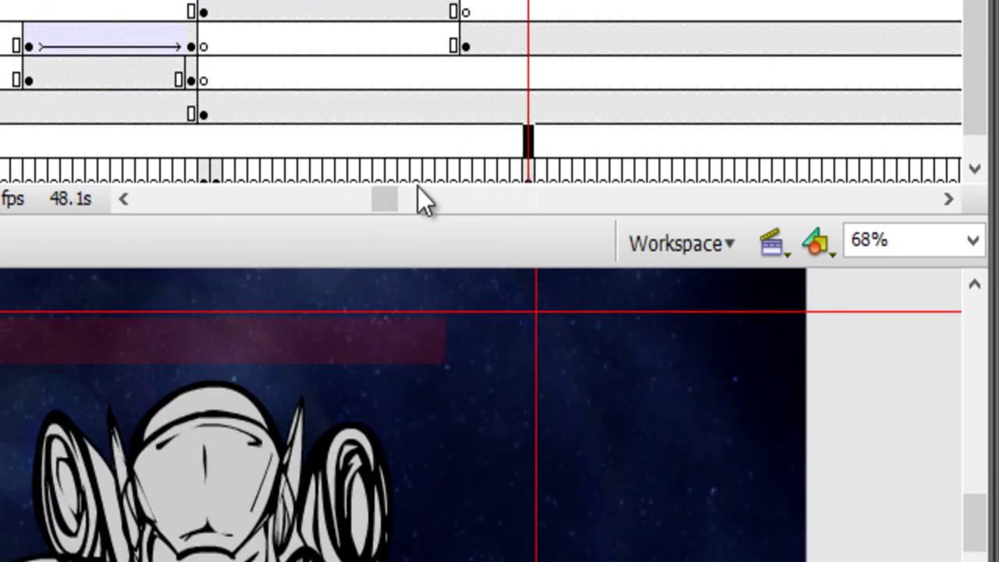
- Examine the sketched character shots around 51 seconds of the main timeline, ending on frame 1238
left_click_drag(388, 198, 411, 196)
left_click(466, 141)
left_click(616, 111)
mouse_move(557, 147)
left_mouse_down()
mouse_move(110, 164)
mouse_move(120, 156)
left_mouse_up()
left_click(130, 142)
left_click(117, 144)
left_click(142, 142)
left_click(179, 140)
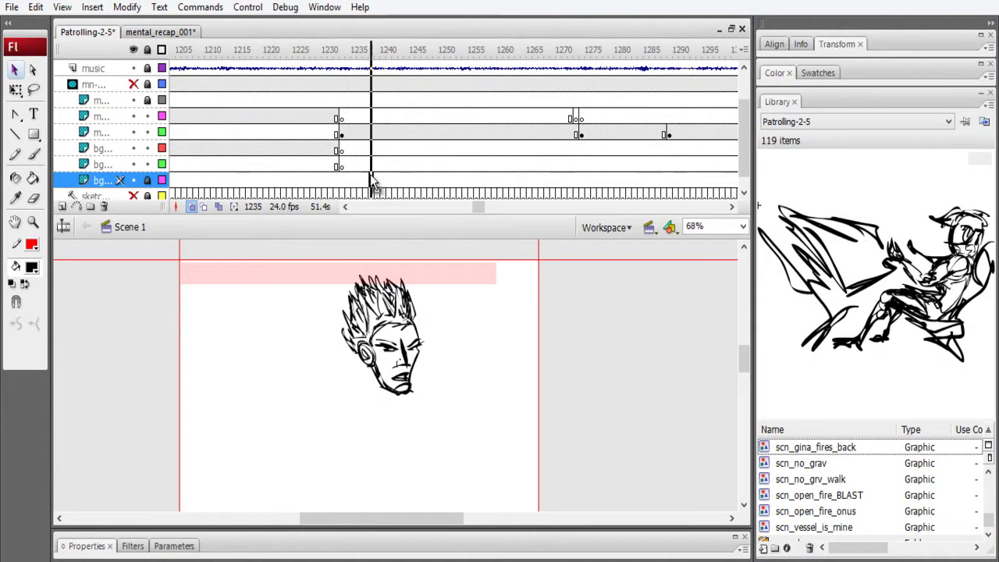
left_click(373, 181)
- Switch to the mental_recap_001 document and play its sketch animation from the first frame
left_click(160, 32)
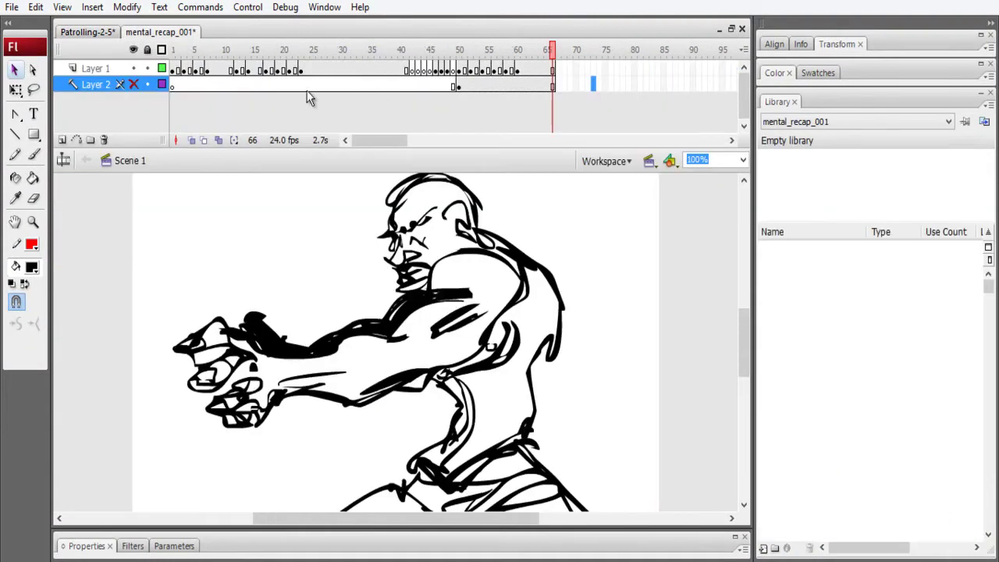
key("Return")
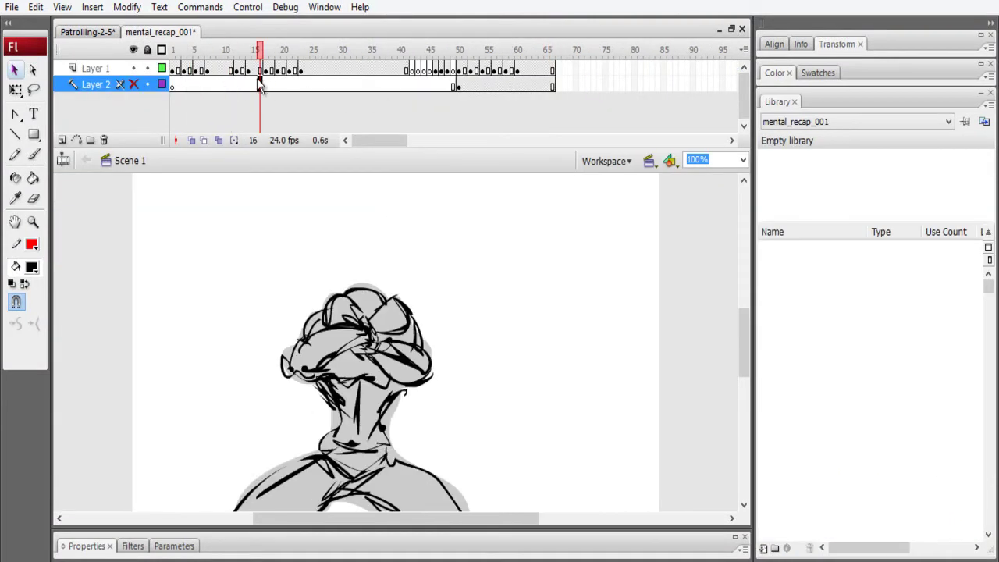
left_click(173, 86)
key("Return")
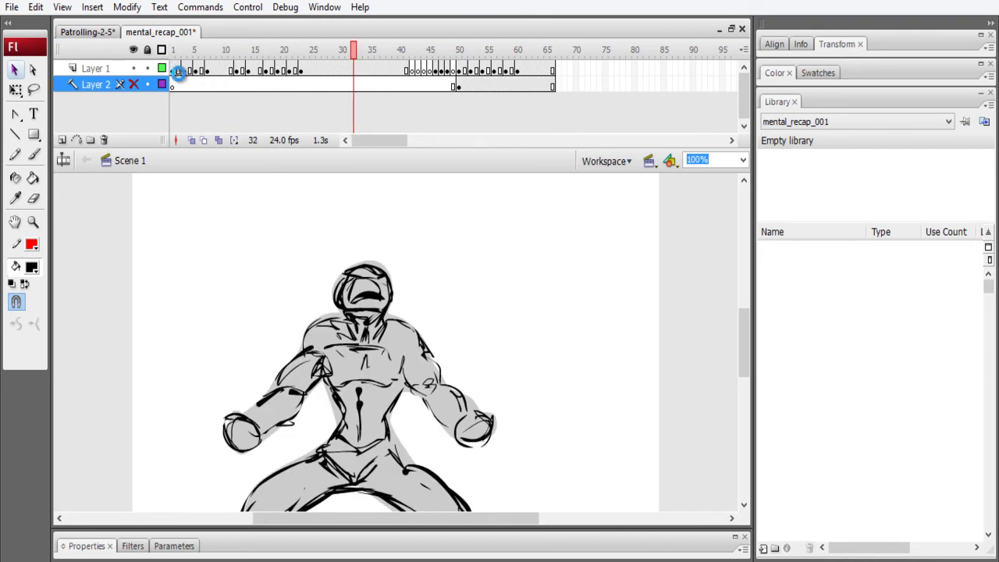
- Step back through the sketch animation's earlier frames and replay it to examine the figure's motion
key("comma")
key("comma")
key("comma")
key("comma")
key("comma")
key("comma")
key("comma")
key("comma")
key("comma")
key("comma")
key("comma")
key("comma")
key("comma")
key("comma")
key("comma")
key("comma")
key("comma")
key("comma")
key("comma")
key("comma")
key("Return")
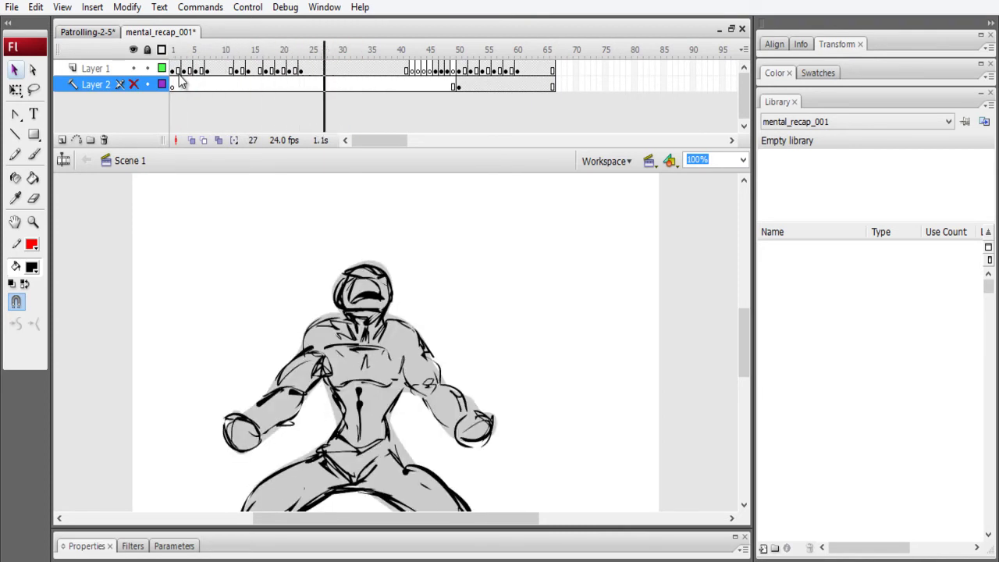
key("comma")
key("comma")
key("comma")
key("comma")
key("comma")
key("comma")
key("comma")
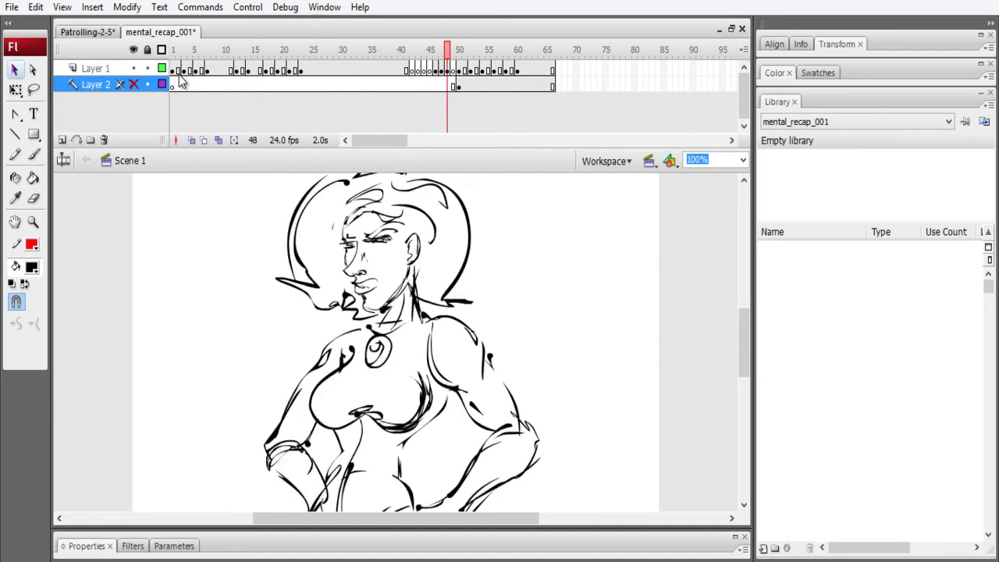
- Step forward through the sketch animation from frame 48 to its end, examining each pose
key("period")
key("period")
key("period")
key("period")
key("period")
key("period")
key("period")
key("period")
key("period")
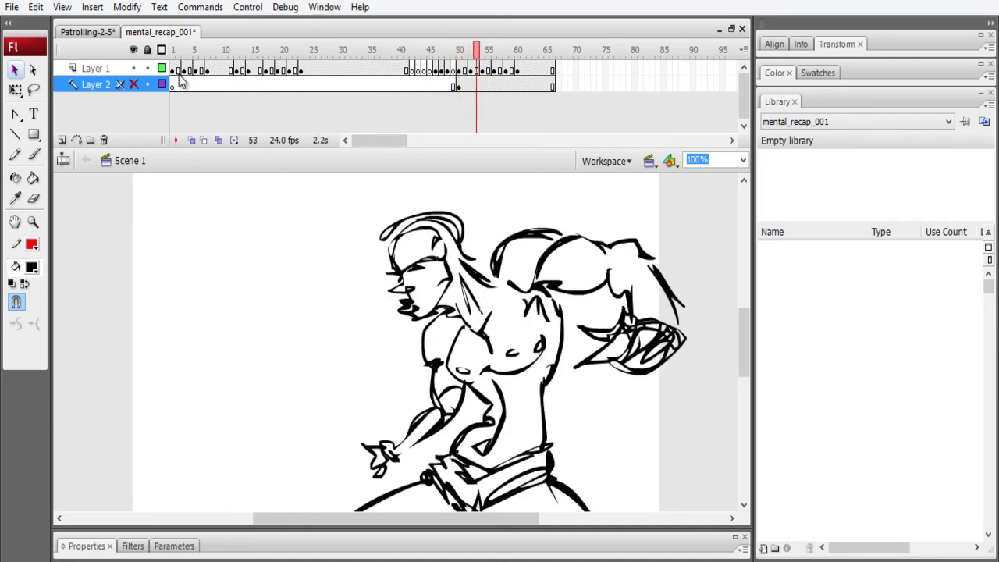
key("period")
key("period")
key("period")
key("period")
key("period")
key("period")
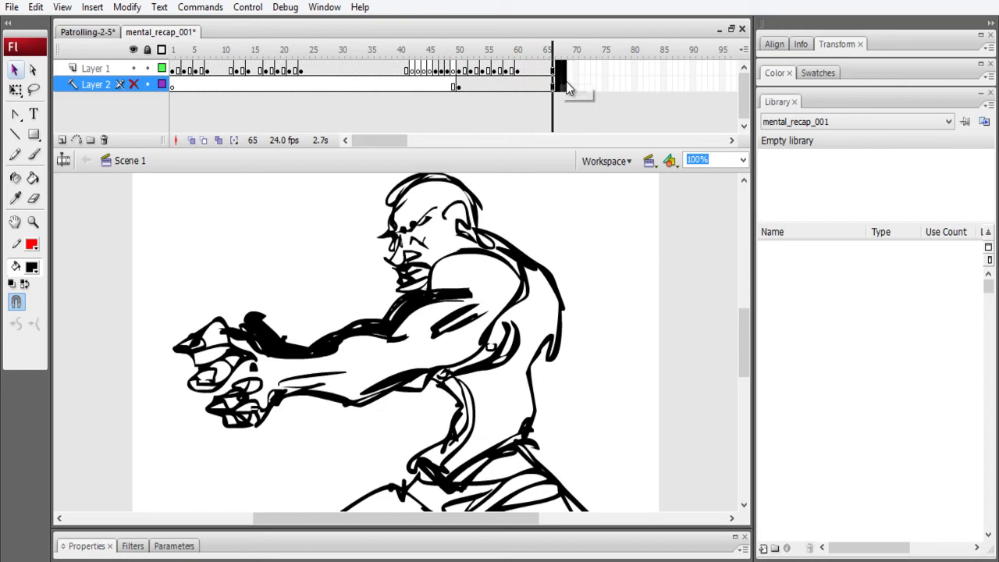
- Insert blank keyframes at frames 67 to 69 on both layers and select frame 69 of Layer 2
left_click_drag(567, 82, 572, 85)
key("F7")
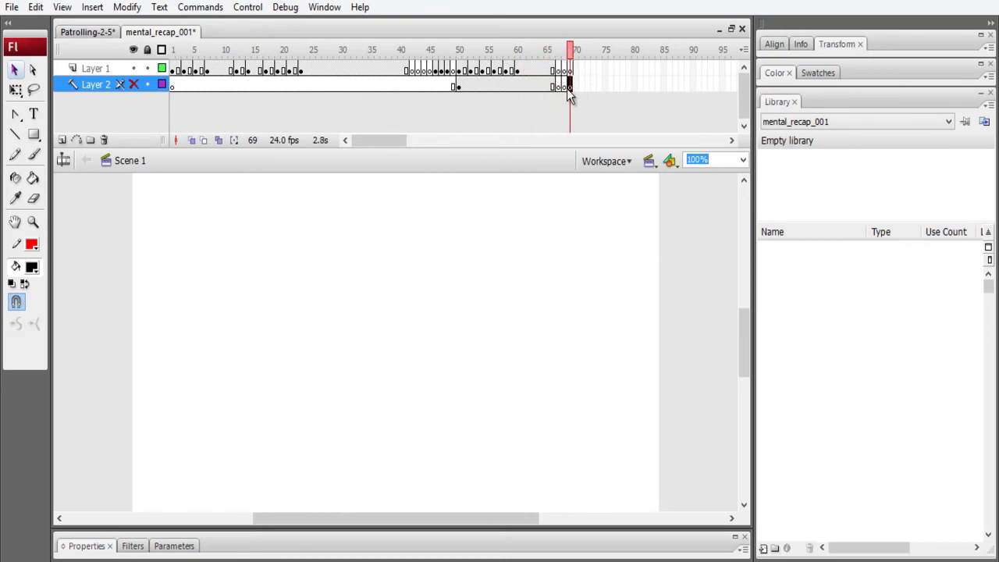
left_click(568, 85)
- Switch to the Patrolling-2-5 document, enlarge the library's item list, and expand the chrs folder
left_click(88, 32)
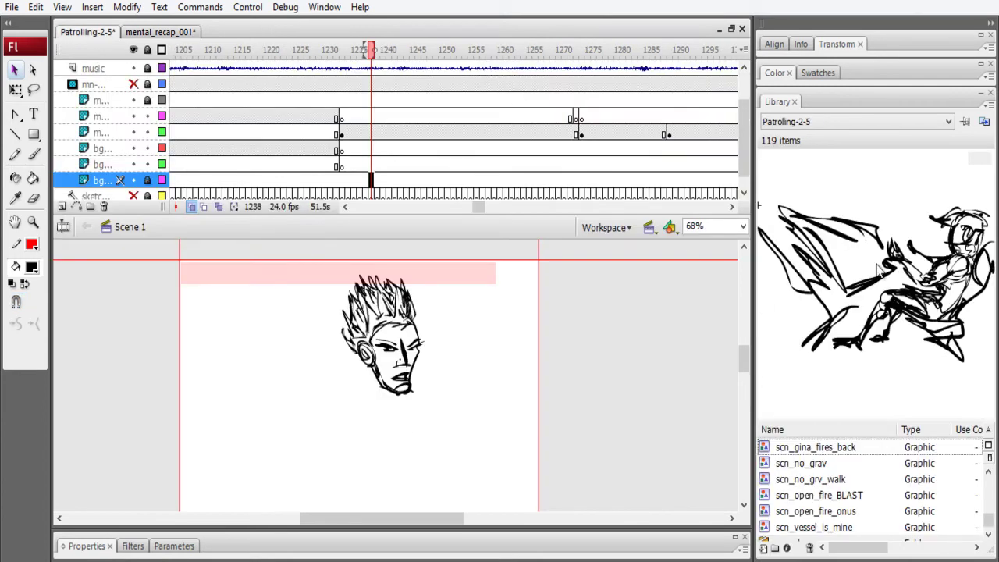
left_click_drag(879, 422, 880, 313)
left_click(915, 373)
left_click_drag(992, 503, 989, 382)
double_click(766, 449)
left_click(764, 370)
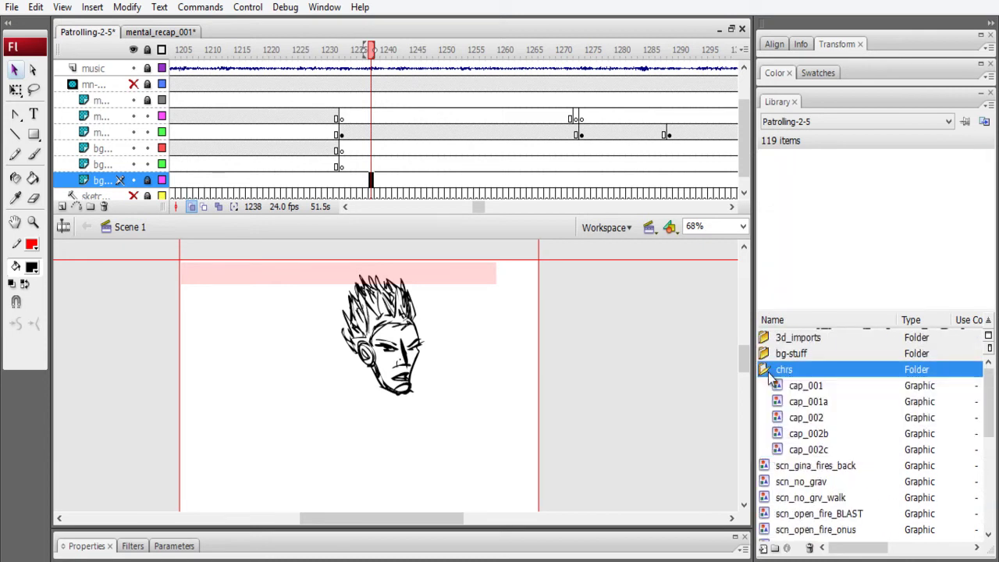
- Preview the cap graphics in the chrs folder one by one, ending on cap_006
left_click(806, 385)
key("Down")
key("Down")
key("Down")
key("Down")
key("Down")
key("Down")
key("Down")
key("Down")
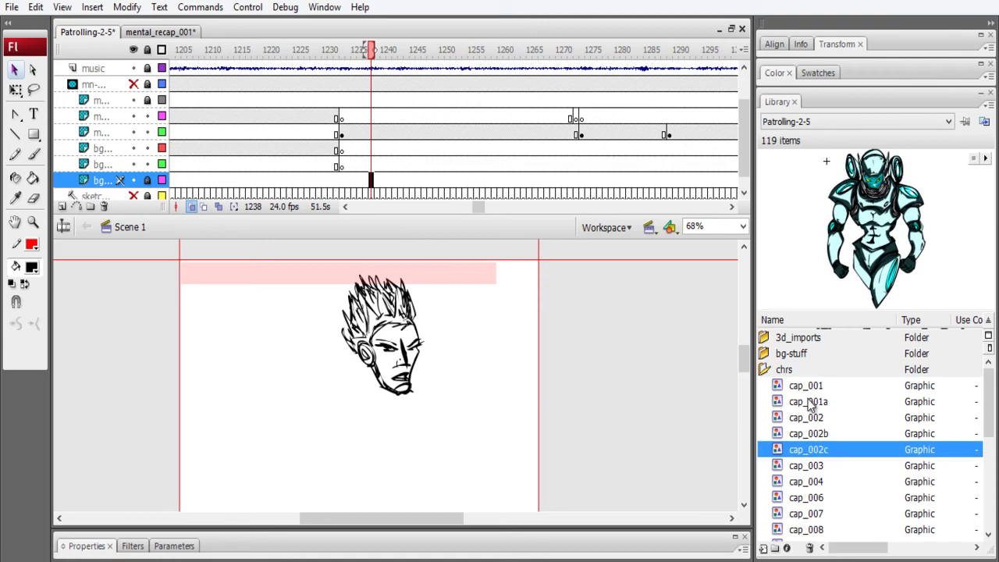
key("Down")
key("Up")
key("Up")
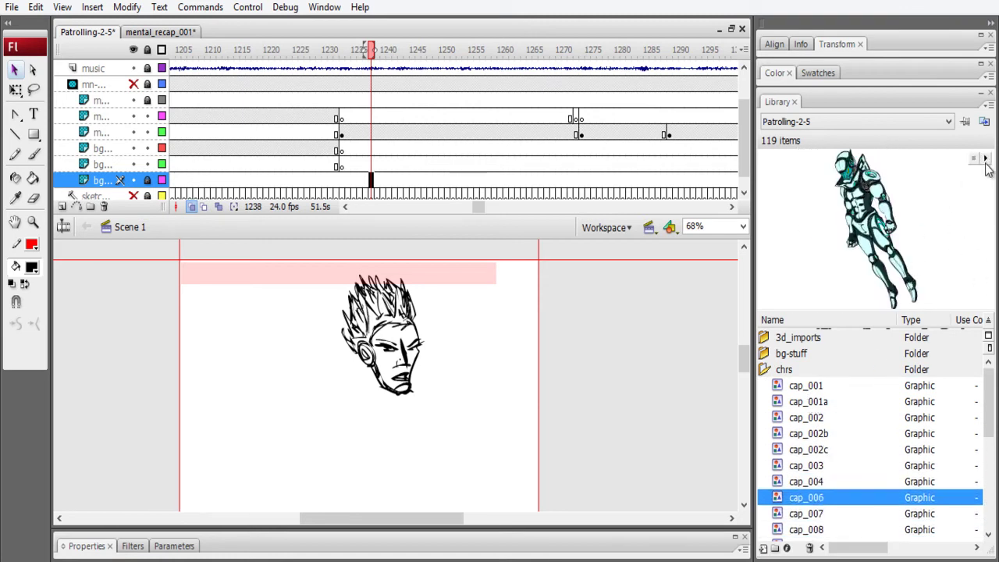
- Place the cap_006 graphic beside the sketched character, using the unlocked character layer at frame 1234
left_click_drag(882, 250, 573, 402)
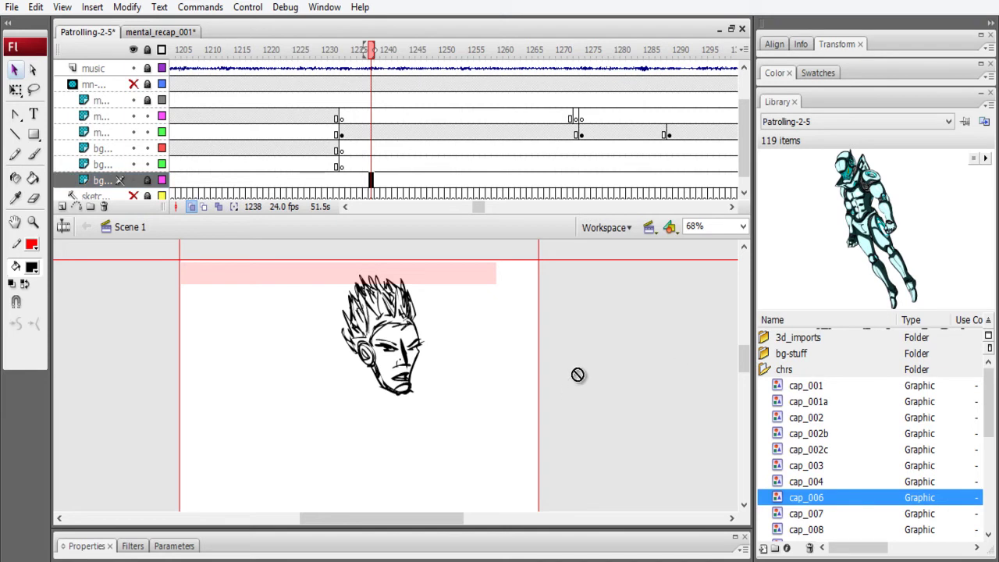
left_click(348, 134)
left_click_drag(872, 228, 551, 400)
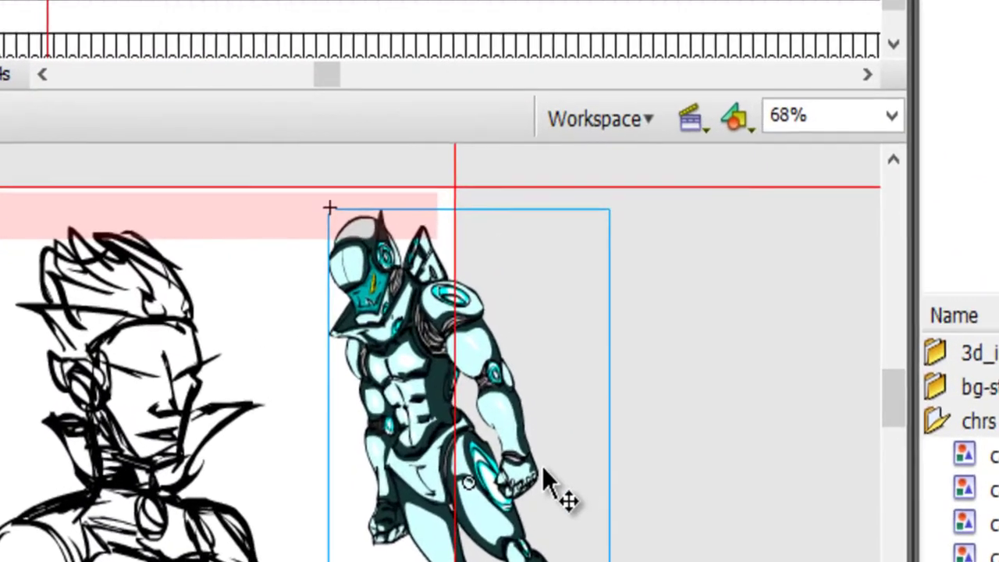
- Cut the placed cap_006 graphic, paste it into the mental_recap_001 document, and reposition it on the stage
key("Delete")
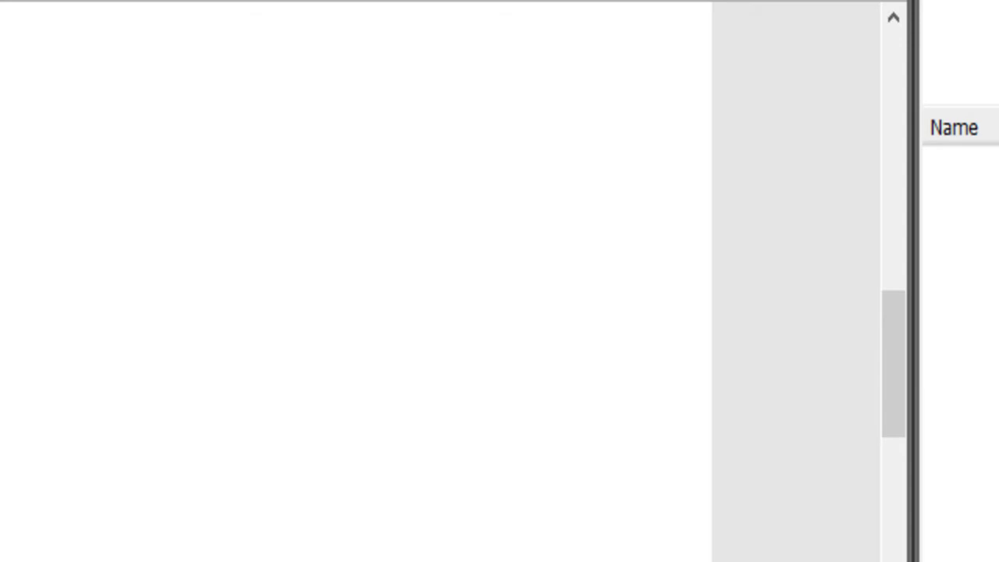
key("ctrl+v")
left_click_drag(121, 269, 608, 360)
key("space")
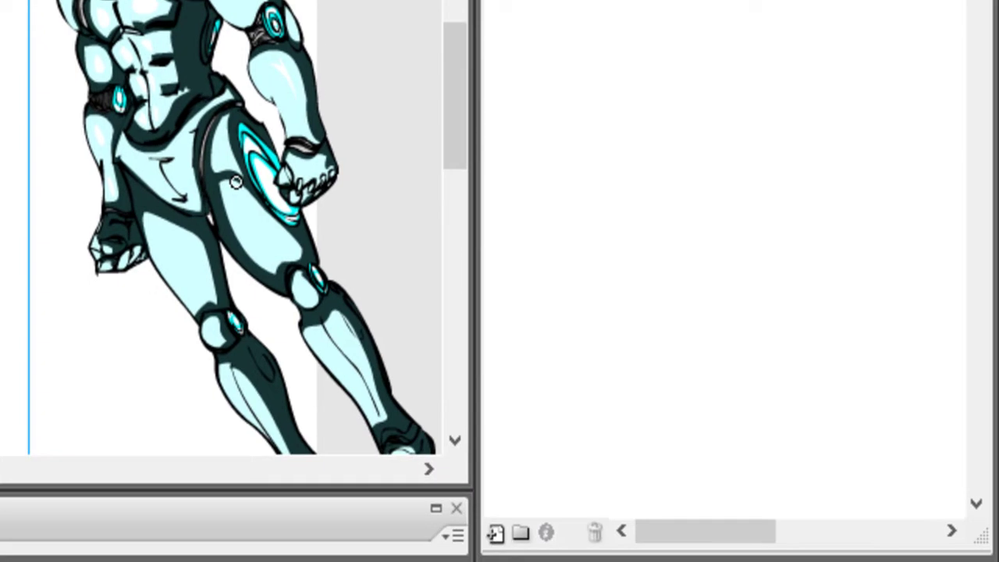
- Return to the Patrolling-2-5 document and compare the previews of the cap graphics in the chrs folder
key("ctrl+Tab")
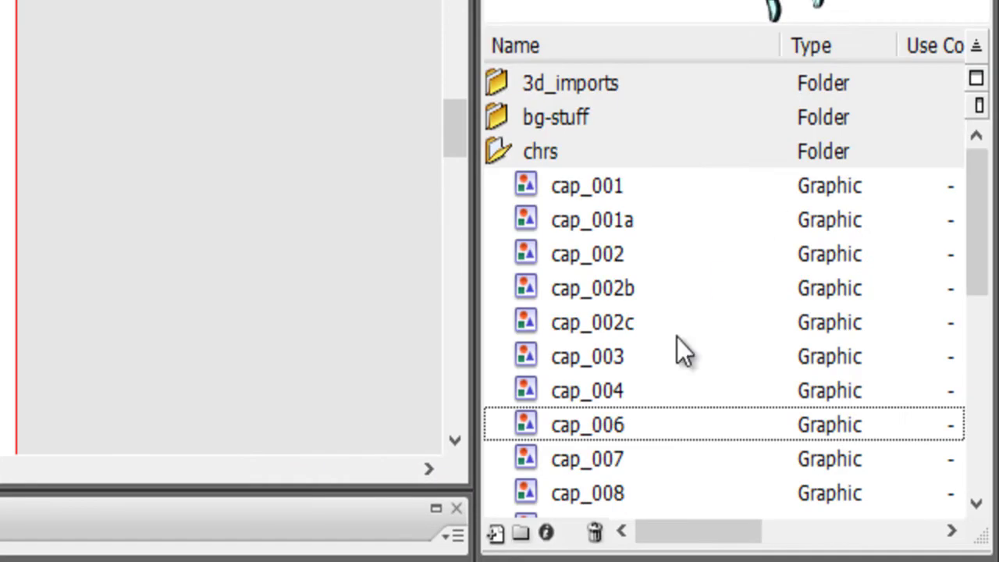
left_click(631, 425)
key("Down")
key("Down")
key("Down")
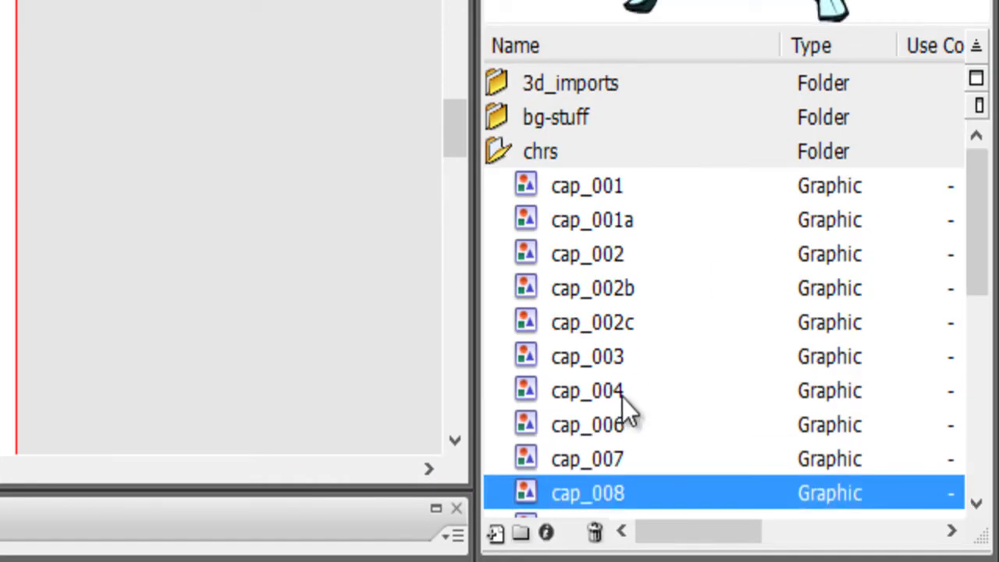
key("Down")
key("Down")
key("Down")
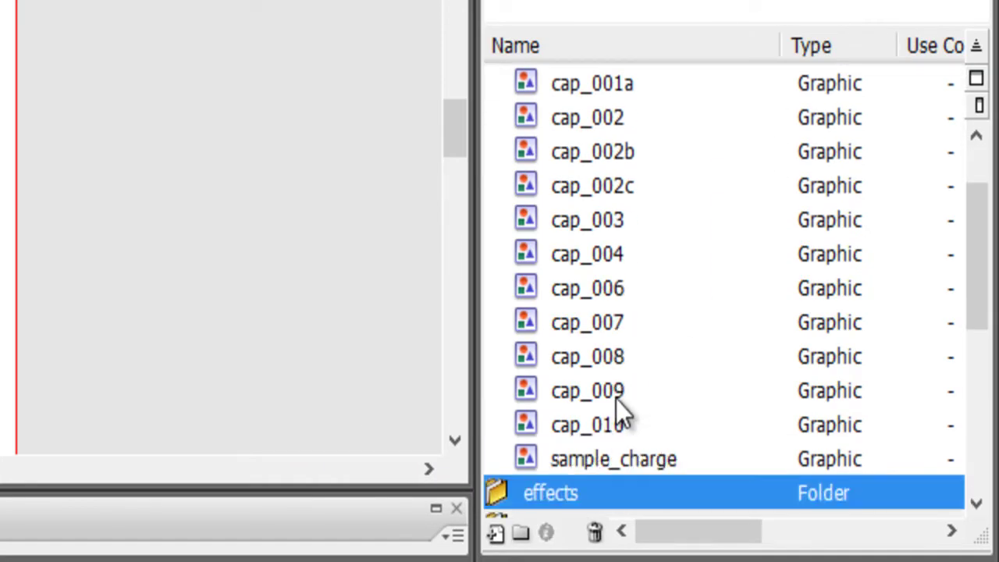
key("Down")
key("Down")
key("Up")
key("Up")
key("Up")
key("Up")
key("Up")
key("Up")
key("Up")
key("Down")
key("Down")
key("Up")
key("Up")
key("Up")
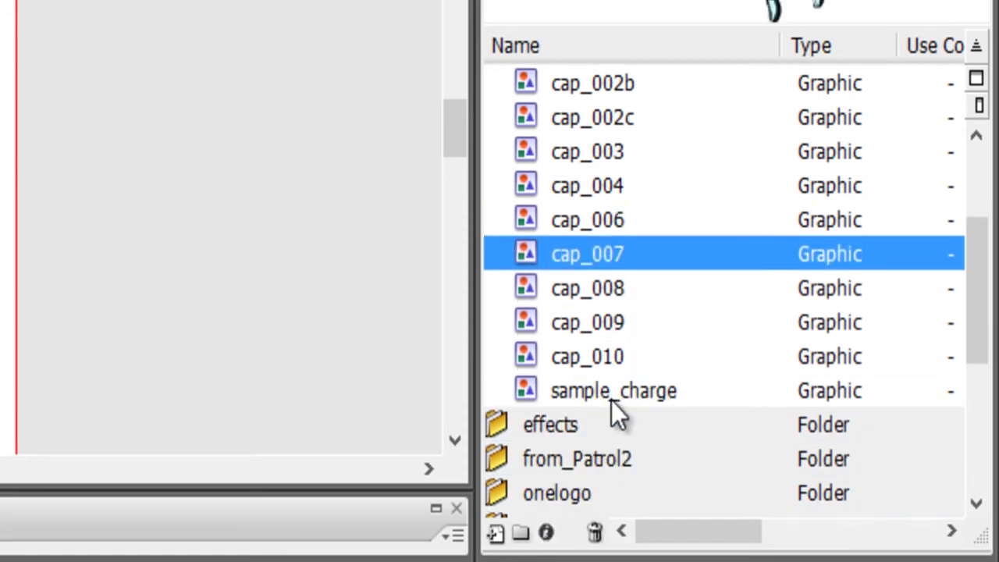
key("Down")
key("Up")
key("Down")
key("Down")
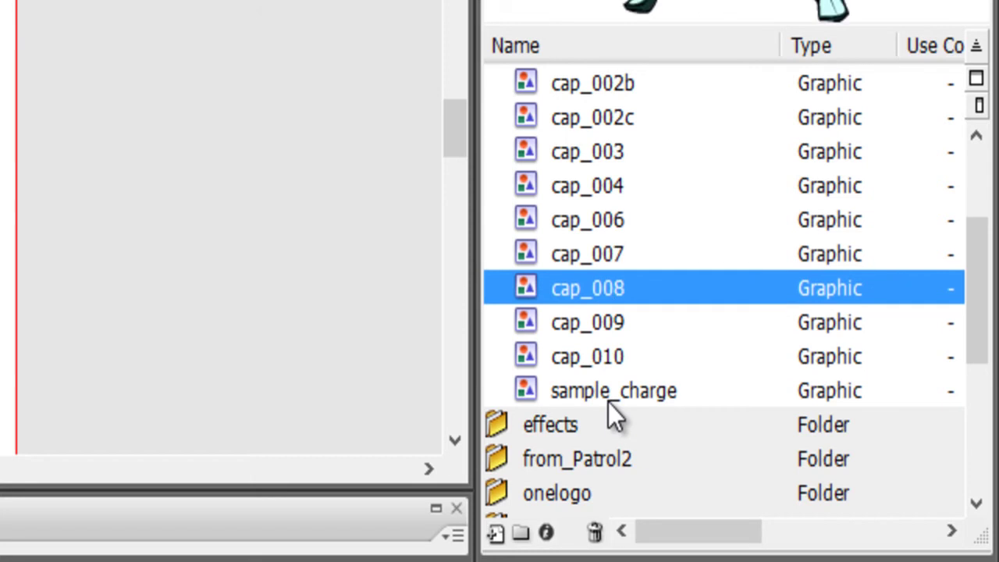
key("Down")
key("Up")
key("Up")
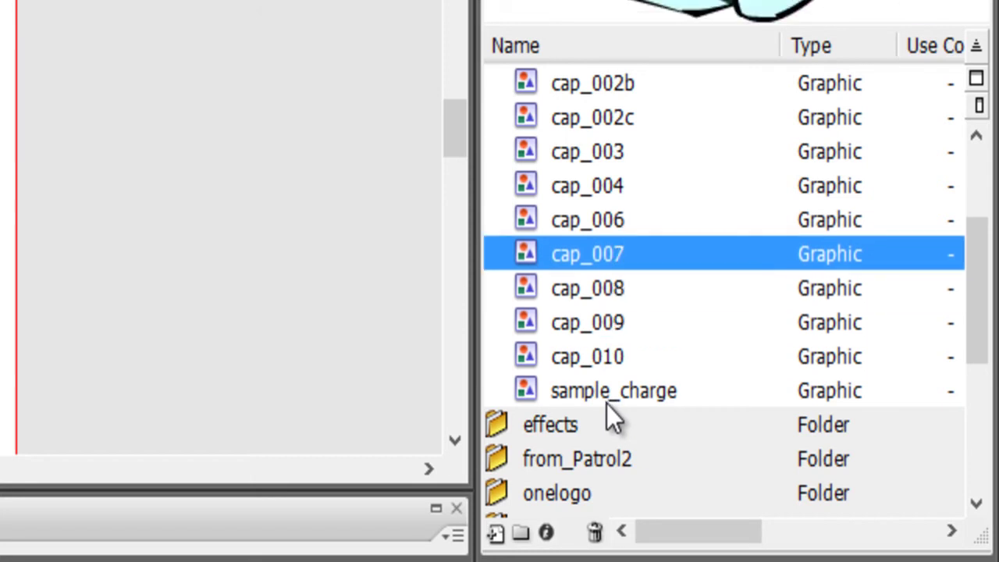
- Select the cap_002b graphic in the library and place it on the stage beside the sketched character
key("Up")
key("Up")
key("Up")
key("Up")
key("Up")
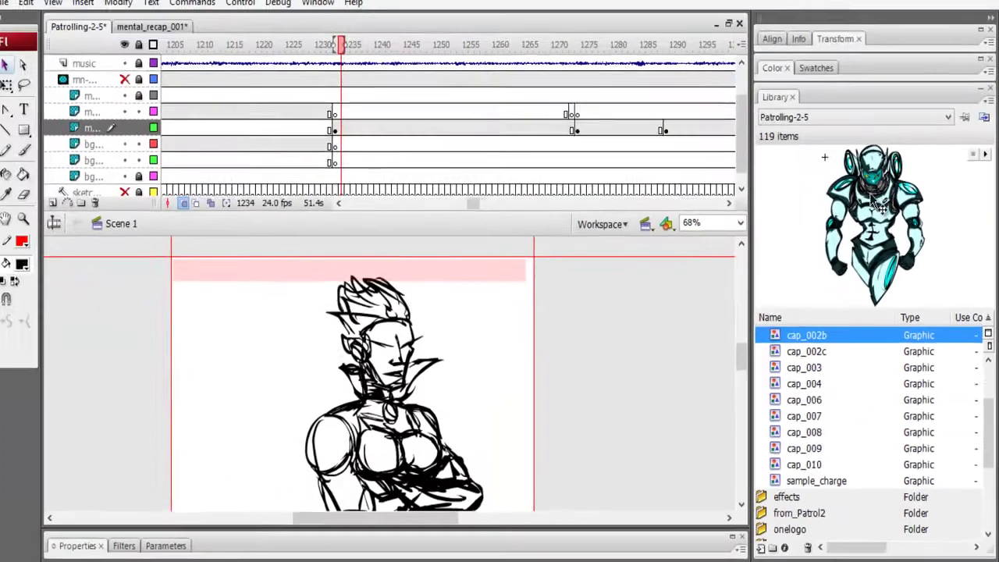
left_click_drag(879, 204, 565, 320)
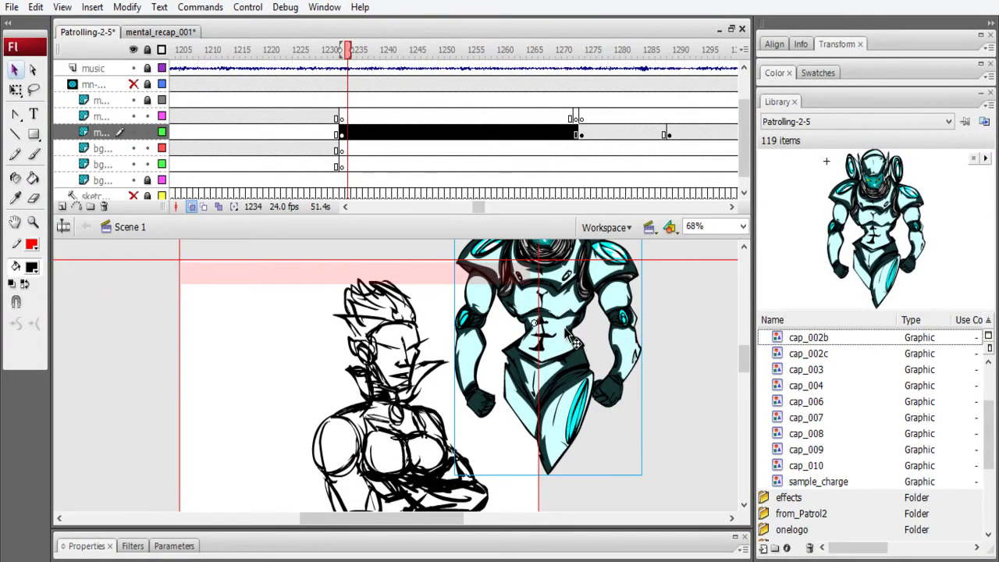
- Cut the cap_002b graphic from Patrolling-2-5, paste it into mental_recap_001 at frame 69, and position it beside the cap_006 graphic
key("Delete")
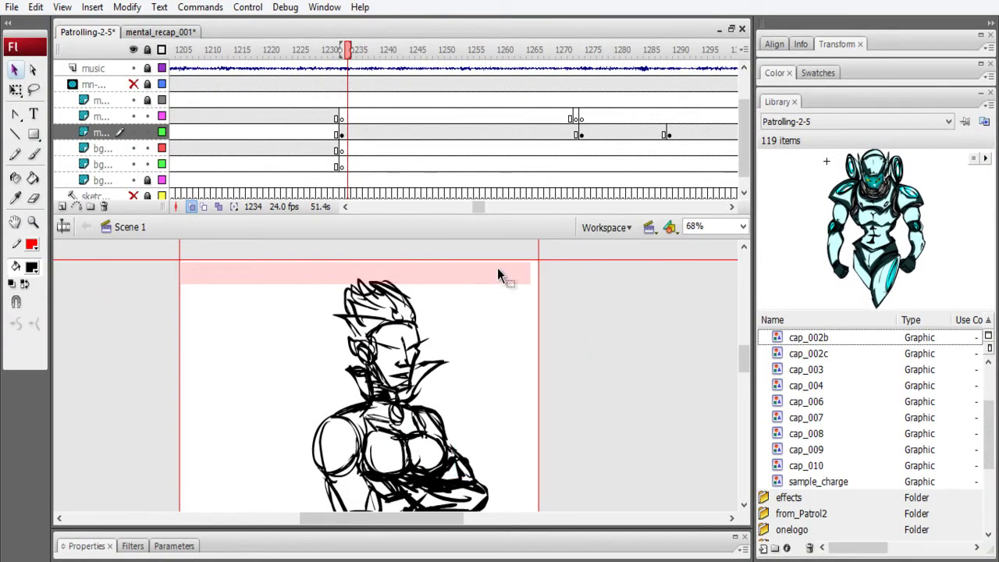
left_click(160, 32)
key("ctrl+v")
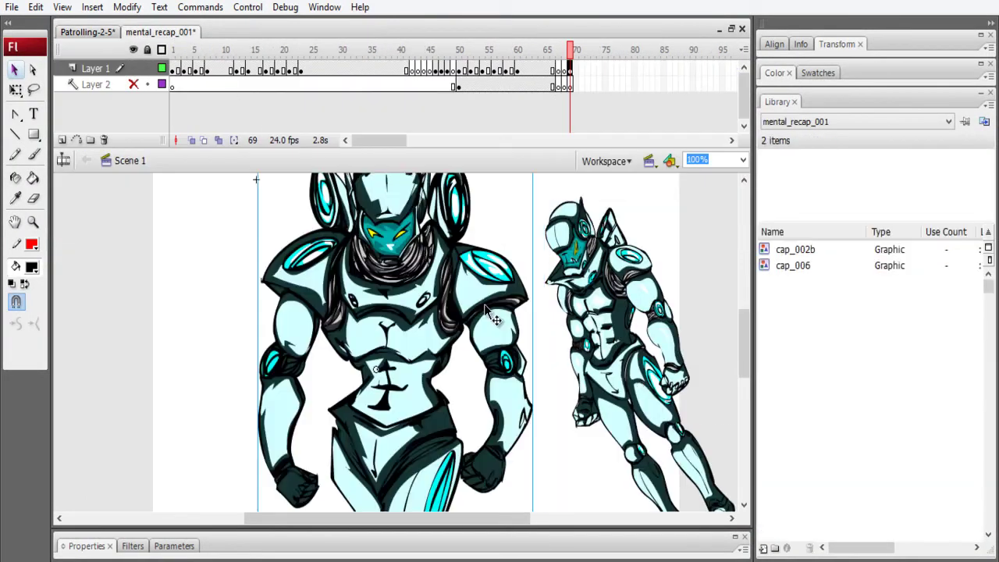
left_click_drag(401, 332, 504, 350)
left_click_drag(610, 250, 680, 241)
left_click_drag(518, 321, 577, 307)
left_click(275, 338)
- Cut both cap graphics from Layer 1, move Layer 2 above it, and paste them in place at frame 68 of Layer 2
key("space")
left_click_drag(307, 260, 203, 316)
key("ctrl+a")
key("Delete")
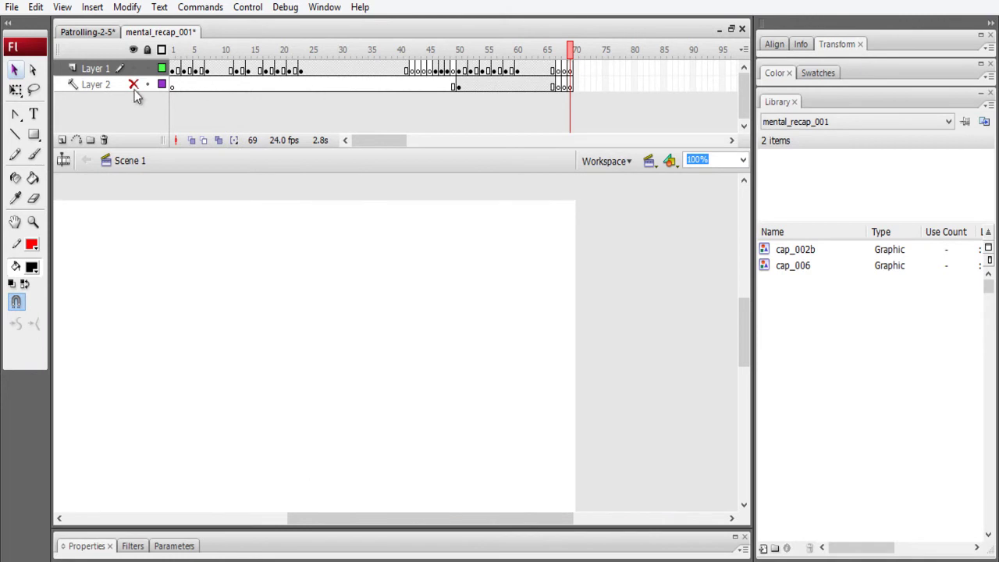
left_click_drag(95, 84, 94, 69)
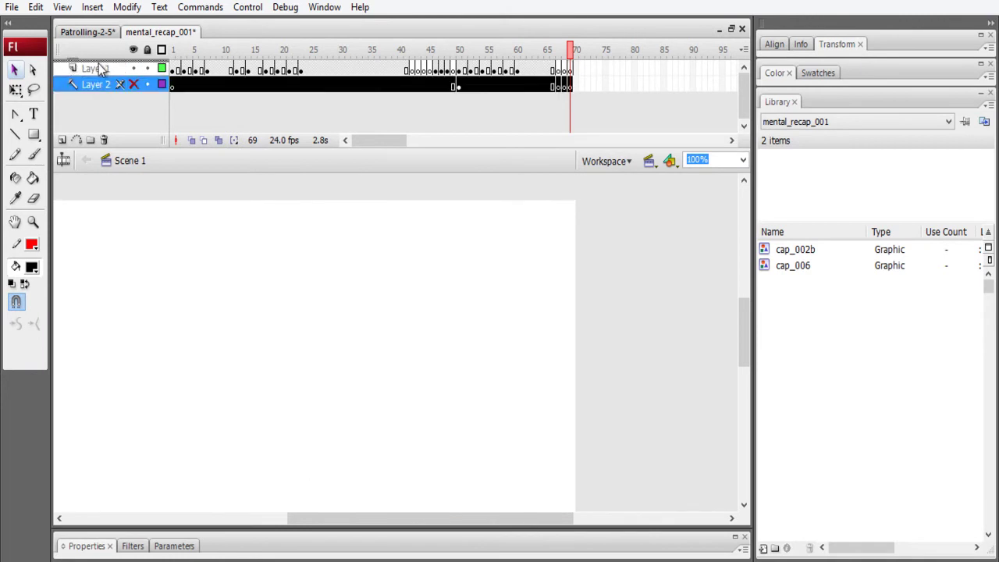
left_click(563, 71)
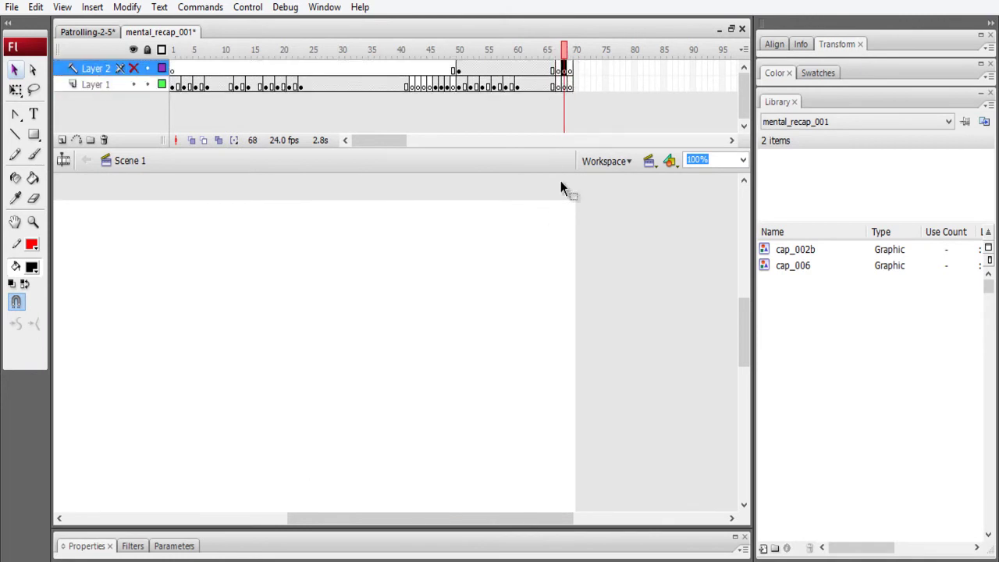
key("ctrl+shift+v")
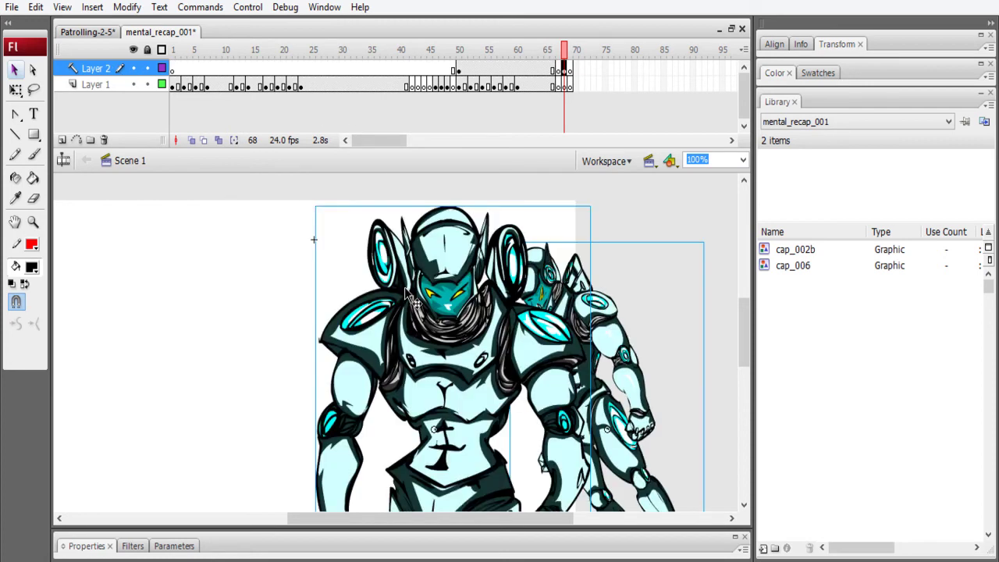
- Reposition the pasted graphics outside the stage, with cap_002b to its left and cap_006 to its right
left_click_drag(373, 295, 455, 276)
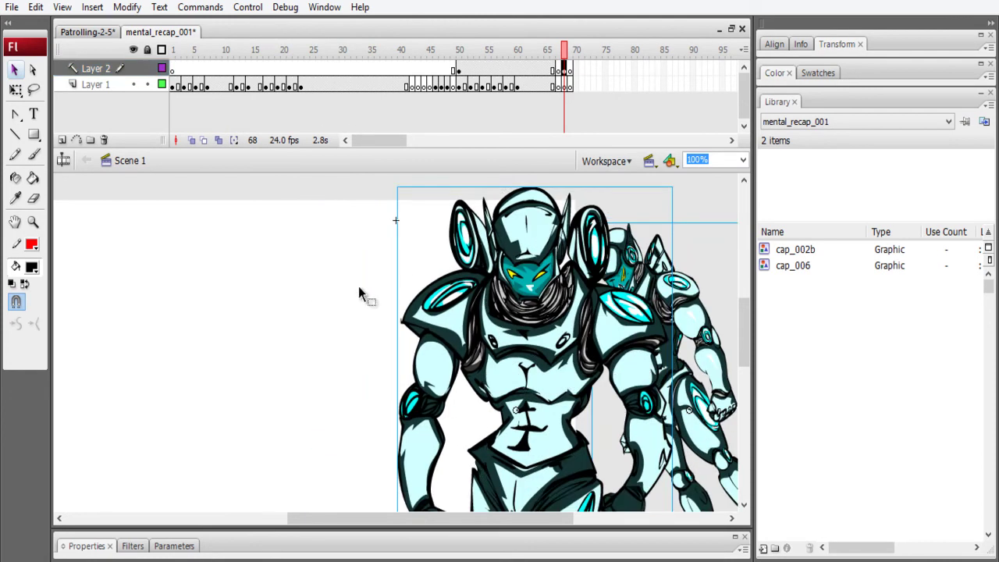
left_click(323, 315)
key("ctrl+minus")
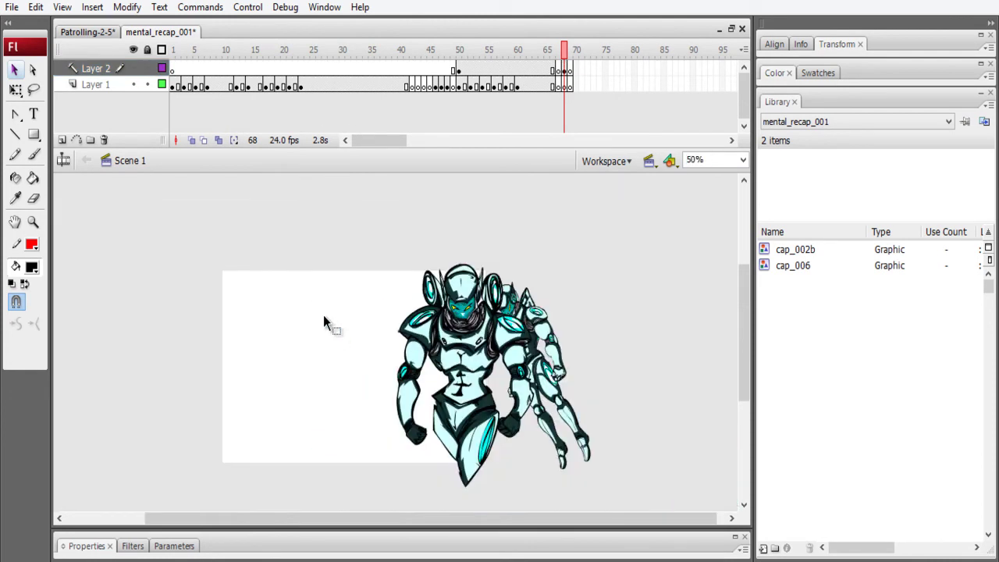
left_click_drag(462, 360, 127, 350)
left_click(534, 352)
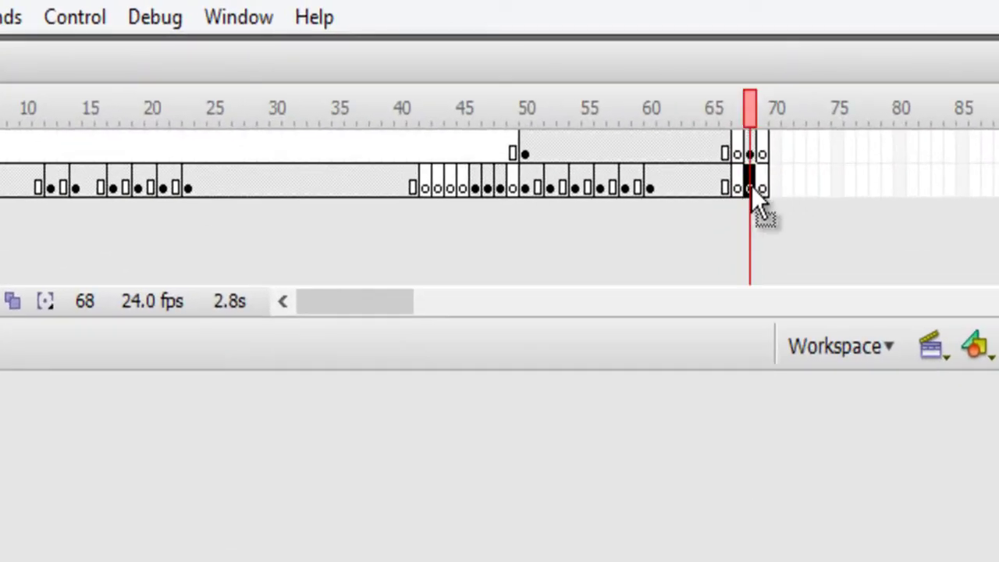
- Clear the blank keyframe at frame 69 of Layer 2 so the cap graphics extend into that frame
left_click(762, 187)
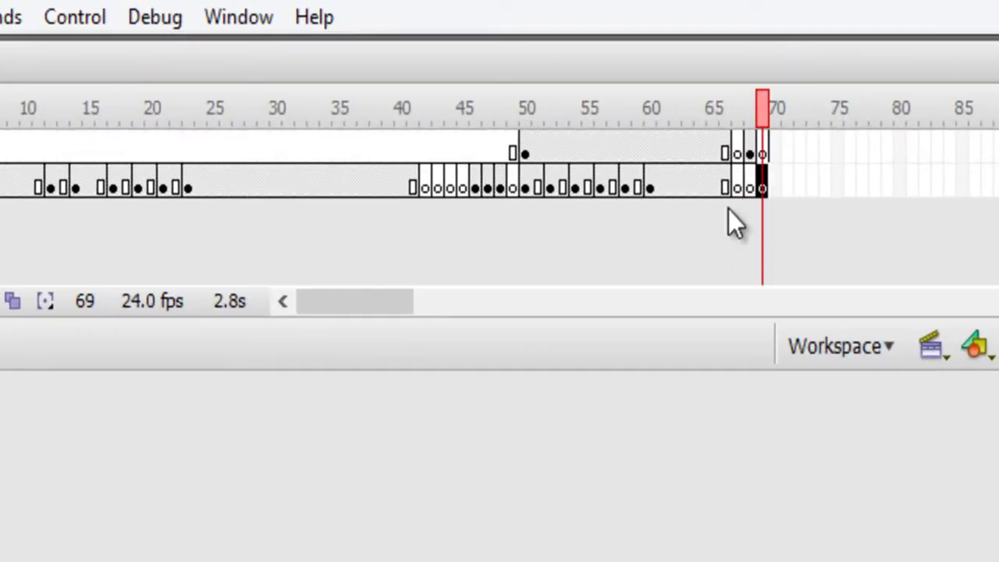
right_click(767, 154)
left_click(948, 418)
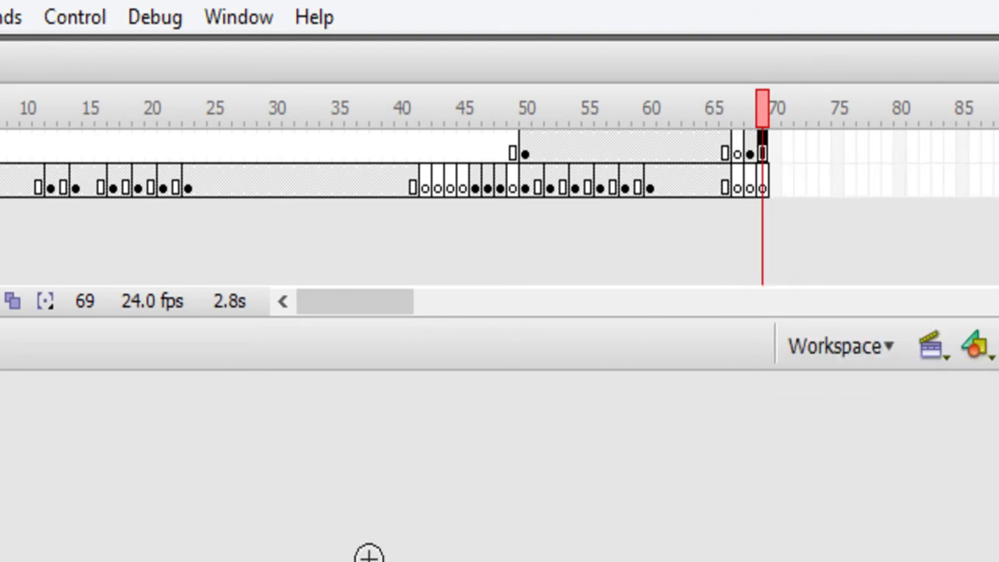
key("Return")
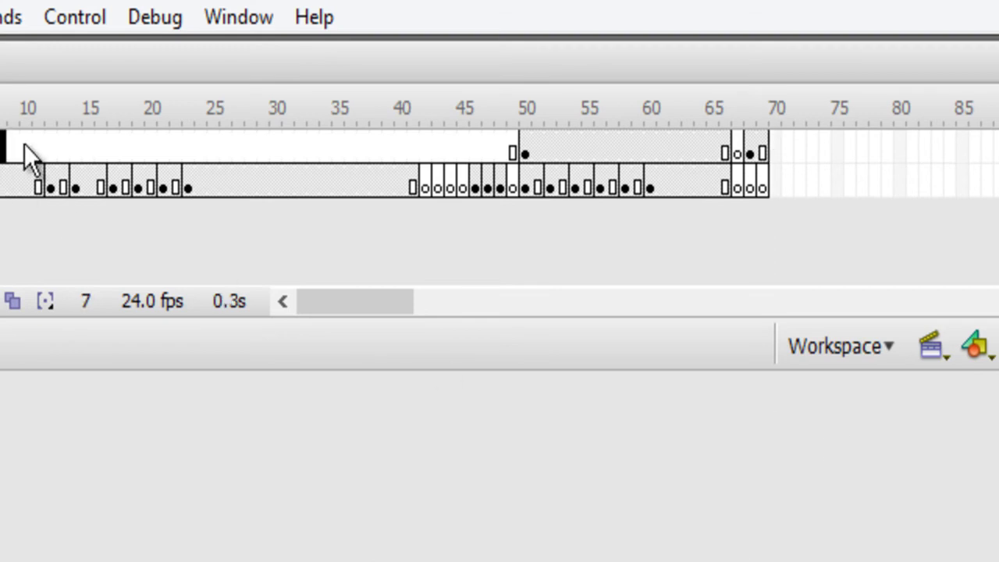
left_click(769, 150)
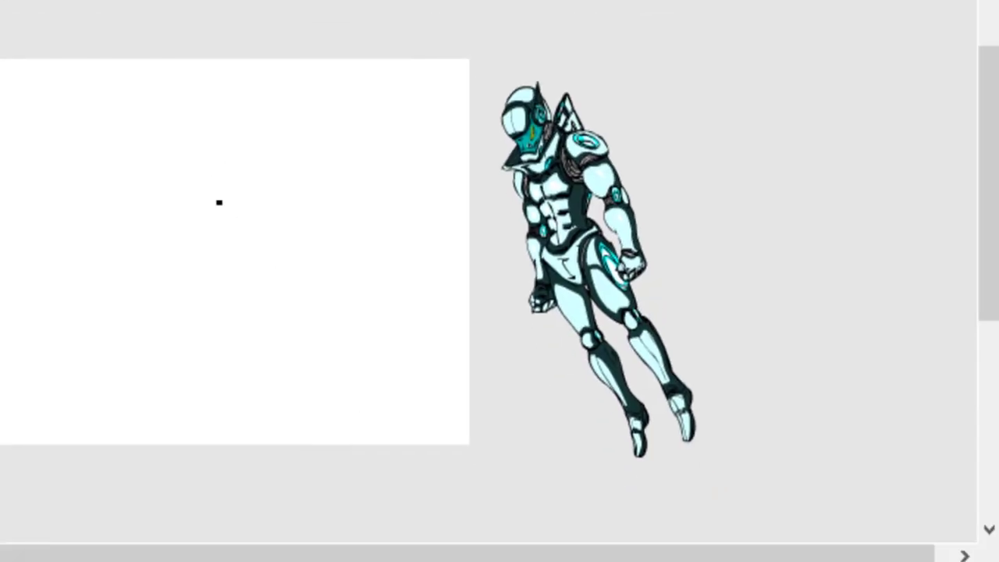
- Brush a rough head, chest and curved body line for a crouching character on the stage at frame 69
left_click_drag(197, 159, 240, 237)
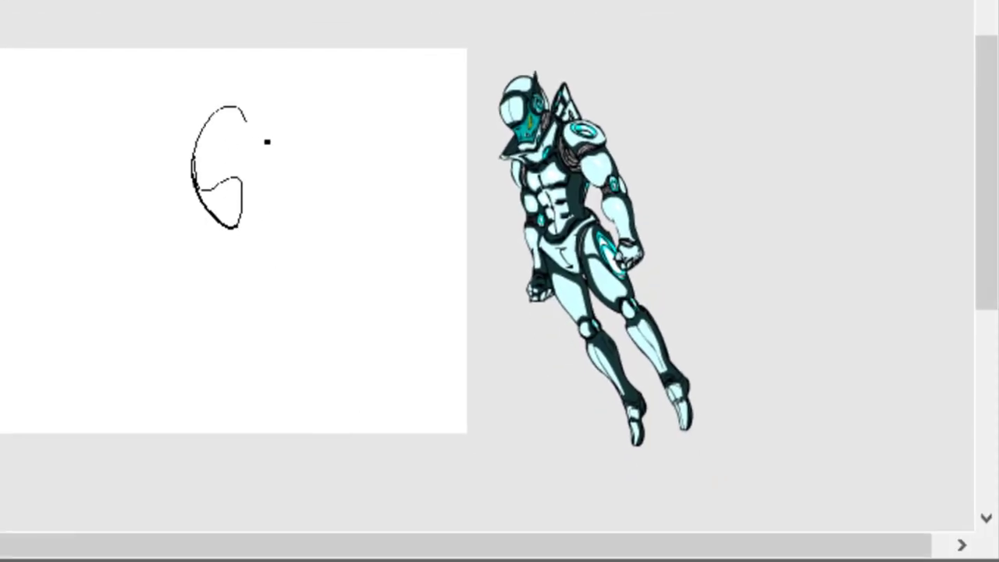
left_click_drag(255, 169, 236, 227)
left_click_drag(210, 206, 232, 210)
left_click_drag(170, 181, 240, 172)
left_click_drag(213, 119, 211, 142)
mouse_move(252, 178)
left_mouse_down()
mouse_move(279, 212)
mouse_move(251, 232)
left_mouse_up()
left_click_drag(222, 270, 274, 296)
mouse_move(234, 226)
left_mouse_down()
mouse_move(248, 251)
mouse_move(310, 257)
left_mouse_up()
left_click_drag(270, 202, 241, 370)
mouse_move(239, 336)
left_mouse_down()
mouse_move(214, 366)
mouse_move(249, 394)
left_mouse_up()
left_click_drag(236, 392, 270, 383)
mouse_move(222, 231)
left_mouse_down()
mouse_move(210, 275)
mouse_move(222, 267)
left_mouse_up()
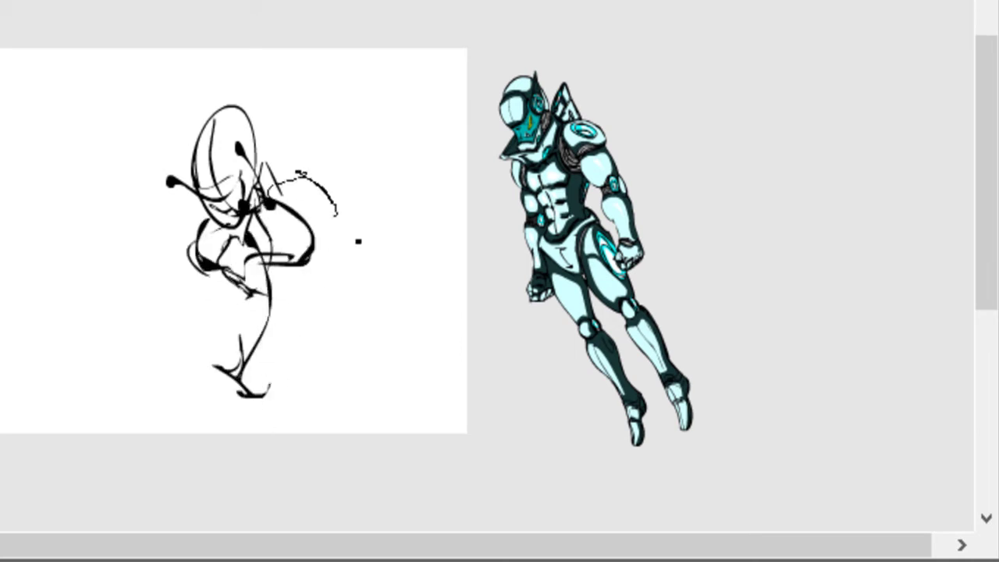
- Rough in the crouching character's raised shoulder, waist, hips and spread thighs
left_click_drag(332, 221, 358, 234)
mouse_move(266, 186)
left_mouse_down()
mouse_move(328, 199)
mouse_move(205, 248)
mouse_move(226, 277)
mouse_move(267, 289)
mouse_move(296, 348)
mouse_move(285, 404)
mouse_move(231, 351)
mouse_move(312, 382)
mouse_move(335, 359)
left_mouse_up()
mouse_move(209, 384)
left_mouse_down()
mouse_move(276, 460)
mouse_move(343, 428)
mouse_move(146, 460)
mouse_move(211, 387)
mouse_move(292, 457)
mouse_move(375, 444)
left_mouse_up()
left_click_drag(340, 387, 447, 473)
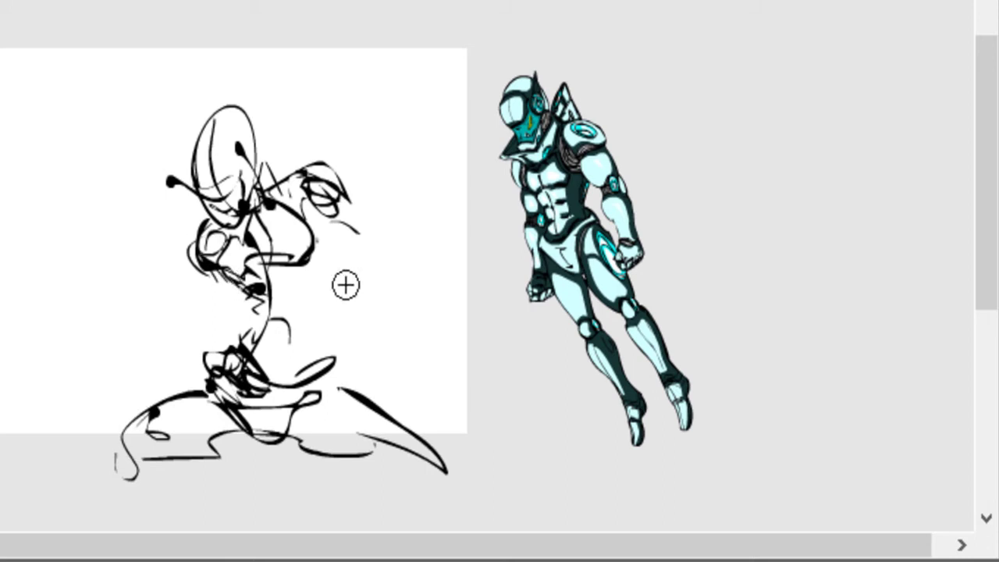
left_click_drag(302, 265, 309, 337)
left_click_drag(313, 224, 360, 261)
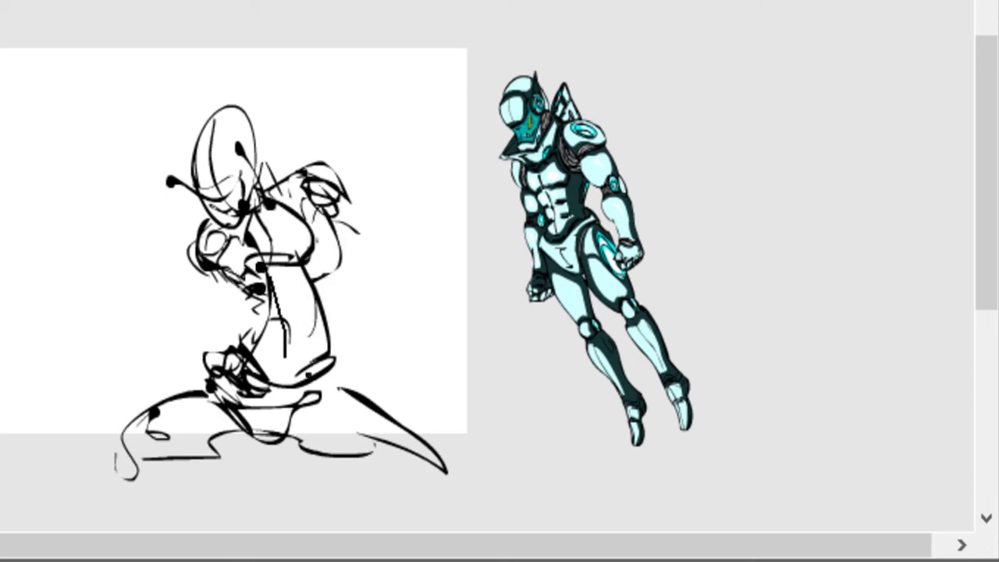
left_click_drag(269, 381, 264, 381)
- Sketch both of the crouching character's arms reaching outward from the shoulders, including forearms and hands
mouse_move(228, 278)
left_mouse_down()
mouse_move(270, 318)
mouse_move(262, 344)
left_mouse_up()
left_click_drag(190, 243, 204, 304)
left_click_drag(205, 270, 173, 336)
mouse_move(178, 315)
left_mouse_down()
mouse_move(195, 307)
mouse_move(173, 333)
left_mouse_up()
left_click_drag(144, 323, 138, 341)
left_click_drag(319, 158, 279, 167)
left_click_drag(375, 241, 409, 270)
left_click_drag(351, 238, 449, 294)
left_click_drag(395, 273, 466, 319)
left_click_drag(452, 287, 506, 365)
- Define the side of the torso and strengthen the outlines of both spread thighs with heavier brush strokes
mouse_move(316, 228)
left_mouse_down()
mouse_move(333, 331)
mouse_move(413, 426)
left_mouse_up()
mouse_move(302, 407)
left_mouse_down()
mouse_move(317, 403)
mouse_move(296, 450)
mouse_move(438, 454)
left_mouse_up()
left_click_drag(357, 384, 457, 475)
left_click_drag(198, 397, 258, 449)
mouse_move(256, 447)
left_mouse_down()
mouse_move(146, 473)
mouse_move(198, 407)
left_mouse_up()
mouse_move(174, 307)
left_mouse_down()
mouse_move(88, 394)
mouse_move(121, 393)
left_mouse_up()
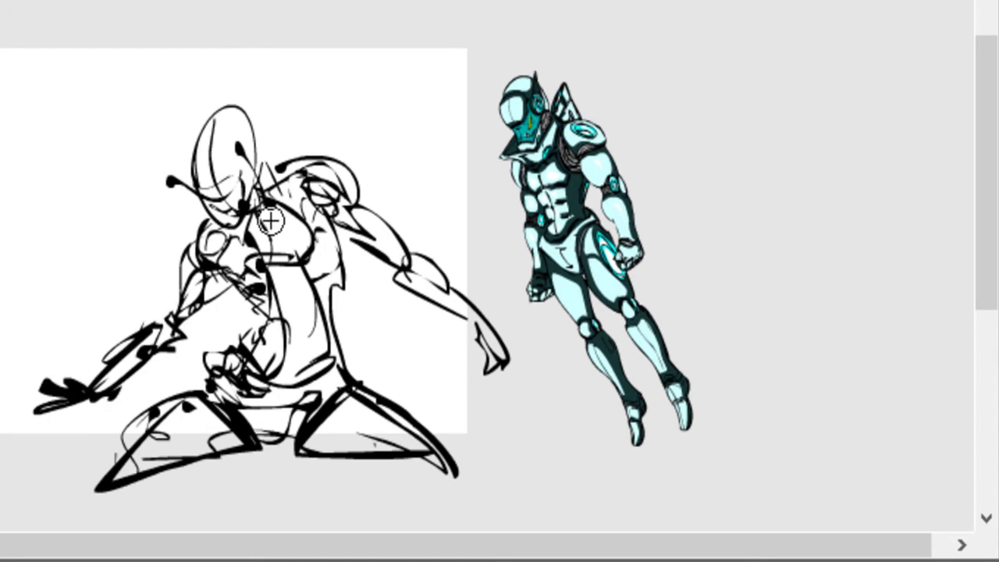
- Add rough facial features and helmet lines to the crouching character's head
left_click_drag(238, 150, 198, 181)
left_click_drag(245, 210, 228, 222)
mouse_move(239, 153)
left_mouse_down()
mouse_move(258, 179)
mouse_move(239, 183)
mouse_move(245, 126)
left_mouse_up()
left_click_drag(197, 148, 270, 145)
mouse_move(209, 117)
left_mouse_down()
mouse_move(269, 188)
mouse_move(261, 191)
left_mouse_up()
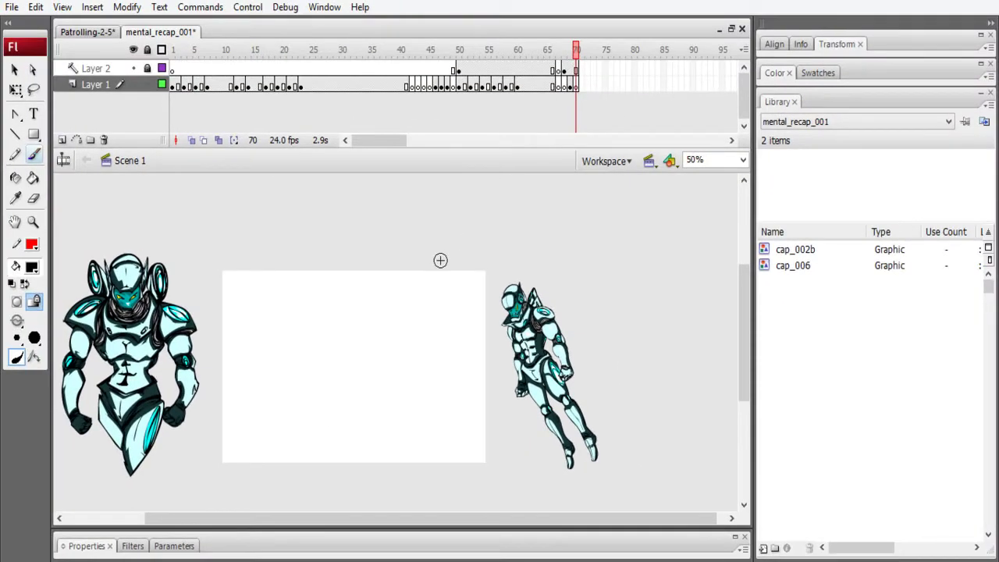
- Turn on onion skinning at frame 70 to use the frame 69 sketch as a guide
left_click(202, 140)
left_click(203, 142)
left_click(191, 140)
- Brush cleaner lines for the pelvis and both thighs over the onion-skinned sketch at frame 70
key("z")
left_click_drag(245, 268, 601, 502)
left_click_drag(442, 311, 489, 303)
key("b")
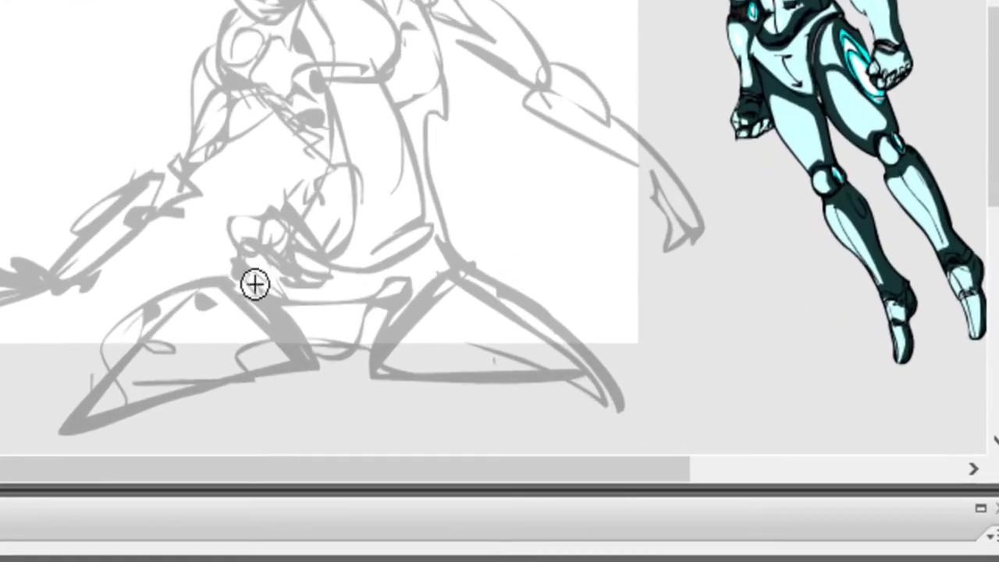
mouse_move(228, 271)
left_mouse_down()
mouse_move(317, 351)
mouse_move(433, 234)
left_mouse_up()
left_click_drag(386, 318, 444, 239)
mouse_move(226, 270)
left_mouse_down()
mouse_move(277, 252)
mouse_move(301, 297)
mouse_move(344, 307)
mouse_move(107, 415)
left_mouse_up()
mouse_move(130, 450)
left_mouse_down()
mouse_move(295, 347)
mouse_move(302, 356)
left_mouse_up()
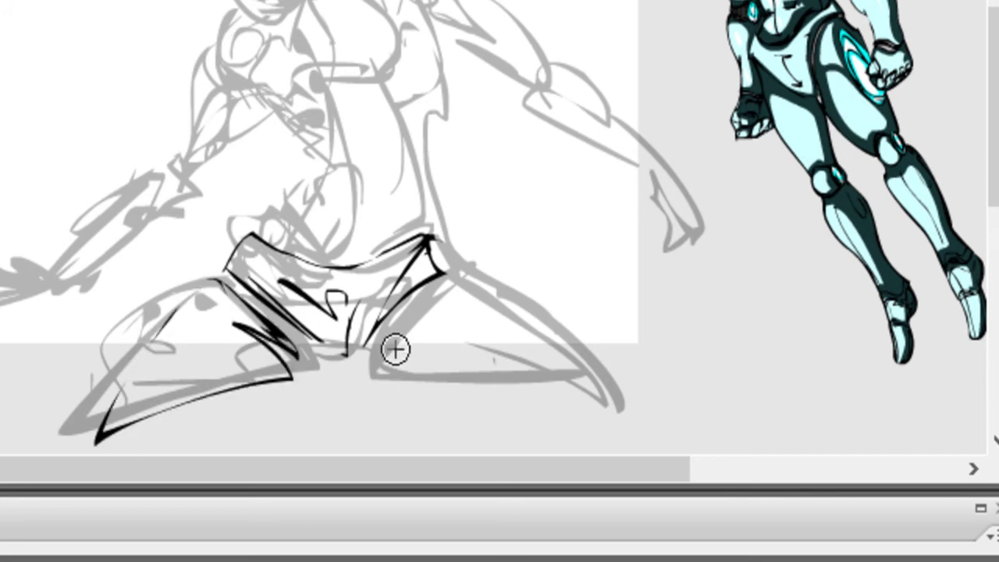
mouse_move(366, 372)
left_mouse_down()
mouse_move(586, 363)
mouse_move(461, 277)
left_mouse_up()
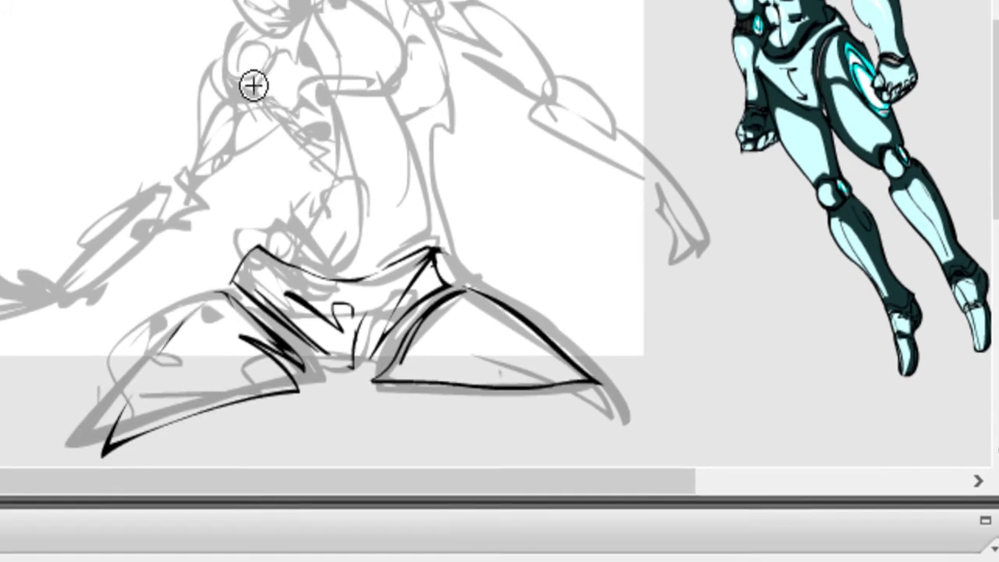
- Draw the chest plates and the side of the ribcage over the onion-skinned sketch
mouse_move(263, 56)
left_mouse_down()
mouse_move(290, 151)
mouse_move(332, 182)
left_mouse_up()
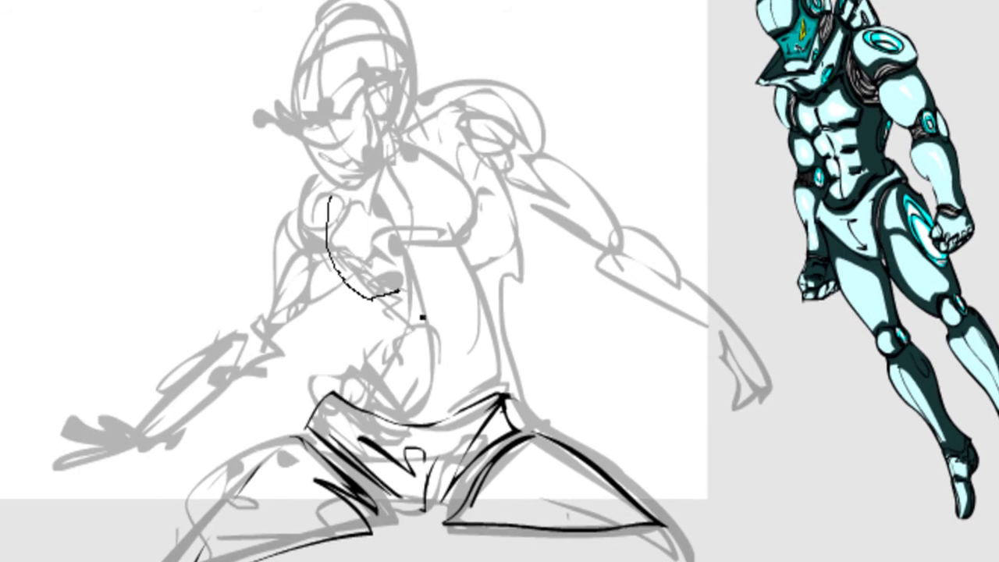
mouse_move(379, 227)
left_mouse_down()
mouse_move(403, 272)
mouse_move(409, 264)
left_mouse_up()
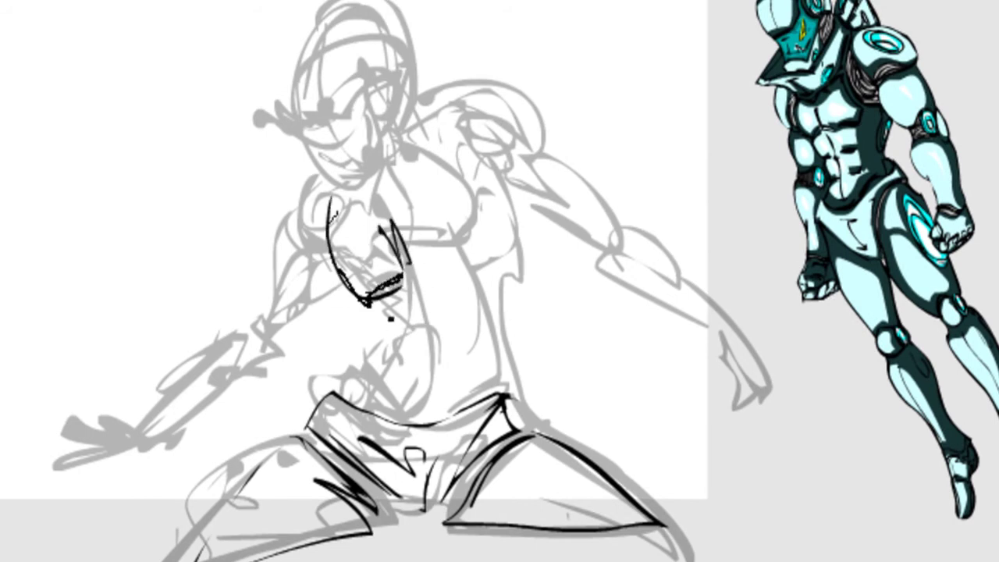
mouse_move(368, 298)
left_mouse_down()
mouse_move(422, 265)
mouse_move(393, 228)
mouse_move(476, 261)
left_mouse_up()
mouse_move(453, 159)
left_mouse_down()
mouse_move(485, 229)
mouse_move(472, 264)
left_mouse_up()
left_click_drag(472, 266, 511, 254)
left_click_drag(474, 193, 521, 234)
left_click_drag(513, 178, 526, 229)
left_click_drag(485, 191, 524, 222)
left_click_drag(519, 236, 501, 265)
- Draw the abdomen and waist contours connecting the chest plates to the pelvis
left_click_drag(415, 410, 415, 413)
mouse_move(348, 283)
left_mouse_down()
mouse_move(392, 335)
mouse_move(383, 364)
left_mouse_up()
mouse_move(386, 357)
left_mouse_down()
mouse_move(336, 386)
mouse_move(336, 396)
left_mouse_up()
mouse_move(503, 261)
left_mouse_down()
mouse_move(491, 316)
mouse_move(505, 381)
left_mouse_up()
mouse_move(405, 351)
left_mouse_down()
mouse_move(460, 336)
mouse_move(471, 369)
left_mouse_up()
- Draw the shoulder armour, elbow joint, forearm and open hand of the arm reaching toward the lower left of the stage
left_click_drag(302, 162, 266, 234)
mouse_move(305, 186)
left_mouse_down()
mouse_move(313, 236)
mouse_move(292, 157)
mouse_move(336, 267)
left_mouse_up()
left_click_drag(259, 266, 306, 312)
left_click_drag(319, 275, 275, 272)
mouse_move(325, 273)
left_mouse_down()
mouse_move(270, 339)
mouse_move(279, 339)
mouse_move(280, 365)
left_mouse_up()
left_click_drag(248, 309, 305, 337)
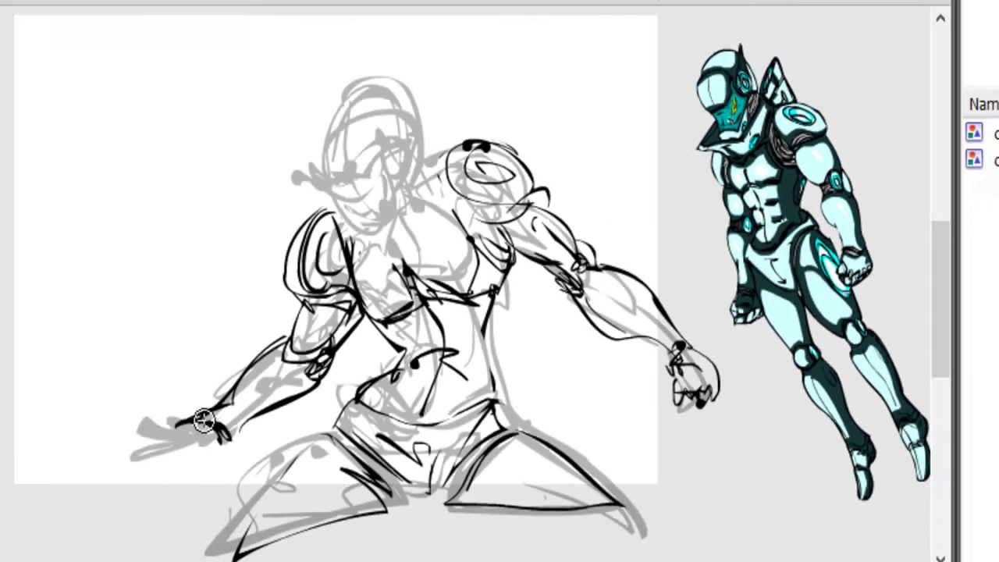
mouse_move(131, 424)
left_mouse_down()
mouse_move(54, 437)
mouse_move(117, 446)
left_mouse_up()
left_click_drag(95, 454, 110, 455)
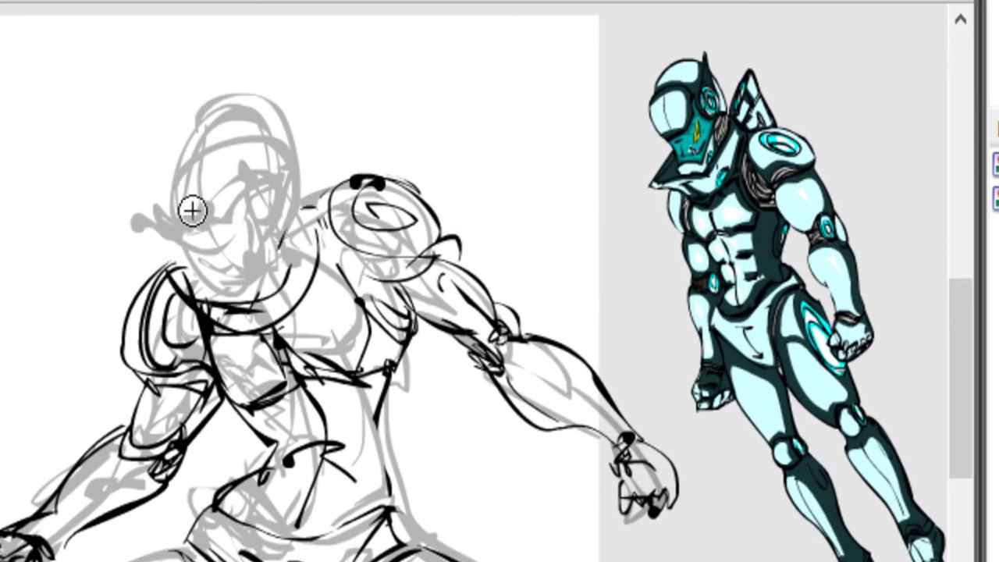
- Draw the armoured face mask, visor and helmet contours over the onion-skinned head
mouse_move(145, 210)
left_mouse_down()
mouse_move(196, 236)
mouse_move(209, 270)
left_mouse_up()
mouse_move(187, 230)
left_mouse_down()
mouse_move(209, 274)
mouse_move(248, 291)
mouse_move(255, 201)
left_mouse_up()
mouse_move(254, 201)
left_mouse_down()
mouse_move(243, 280)
mouse_move(257, 199)
left_mouse_up()
left_click_drag(195, 226, 250, 187)
left_click_drag(251, 263, 247, 294)
mouse_move(167, 218)
left_mouse_down()
mouse_move(231, 175)
mouse_move(276, 163)
left_mouse_up()
left_click_drag(177, 164, 280, 172)
mouse_move(167, 215)
left_mouse_down()
mouse_move(283, 111)
mouse_move(296, 206)
left_mouse_up()
left_click_drag(282, 245, 258, 302)
- Add the helmet's ear piece, the fin behind the shoulder, and the small fin in front of the face
left_click_drag(297, 183, 282, 295)
left_click_drag(293, 171, 310, 206)
left_click_drag(355, 125, 318, 189)
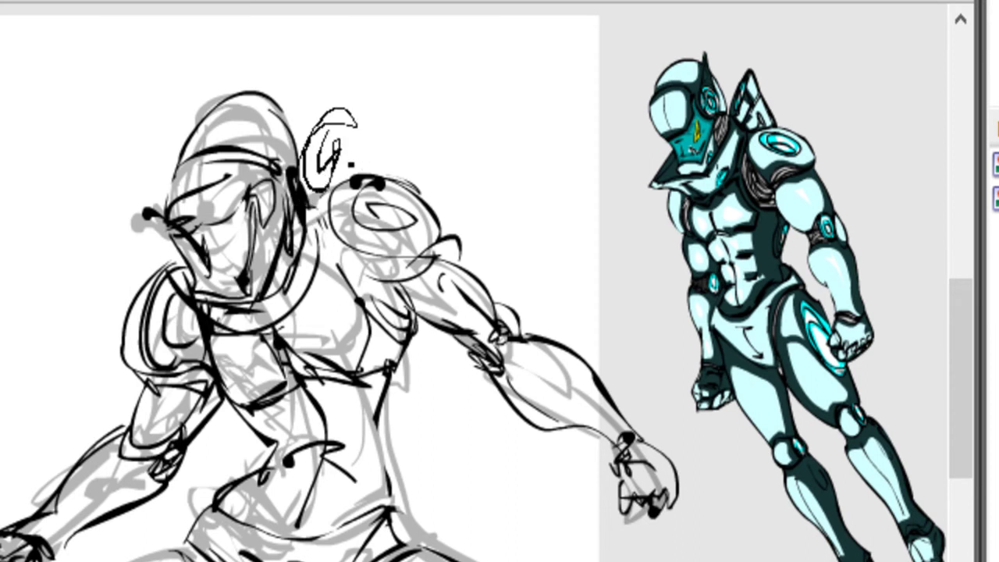
left_click_drag(357, 128, 372, 174)
left_click_drag(144, 184, 173, 267)
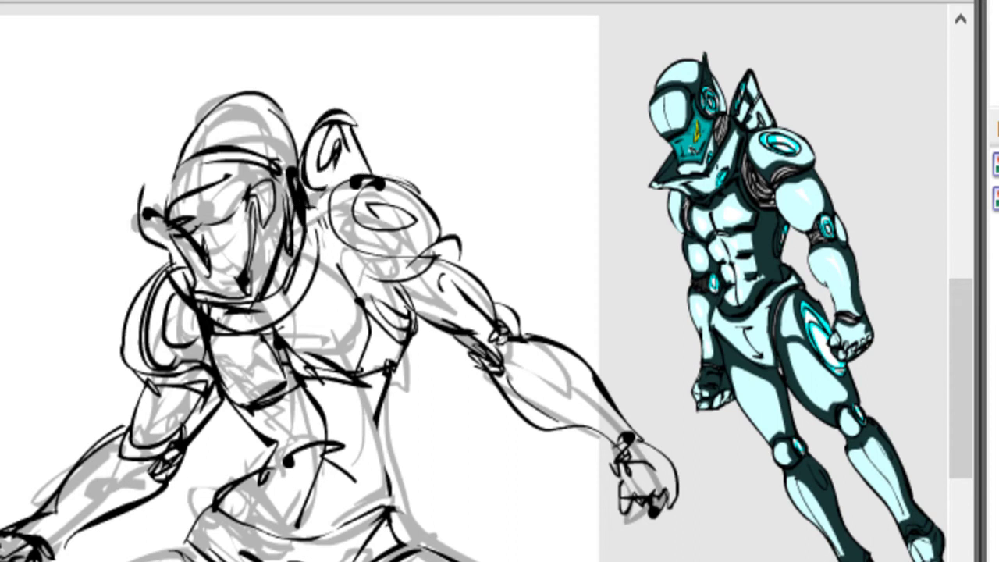
- Insert a blank keyframe at frame 71 of Layer 1 and check the earlier drawing around frame 65
key("F7")
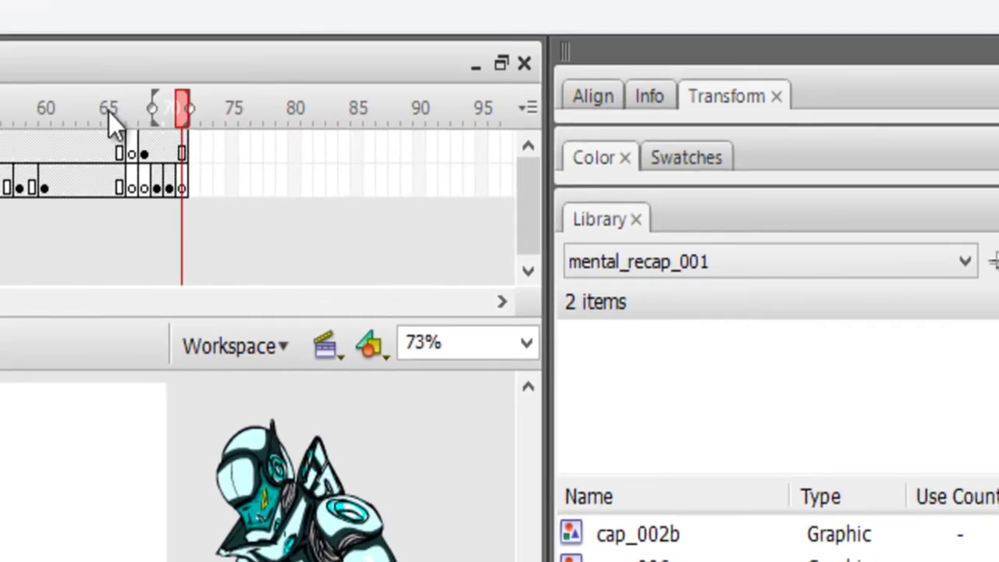
left_click(108, 110)
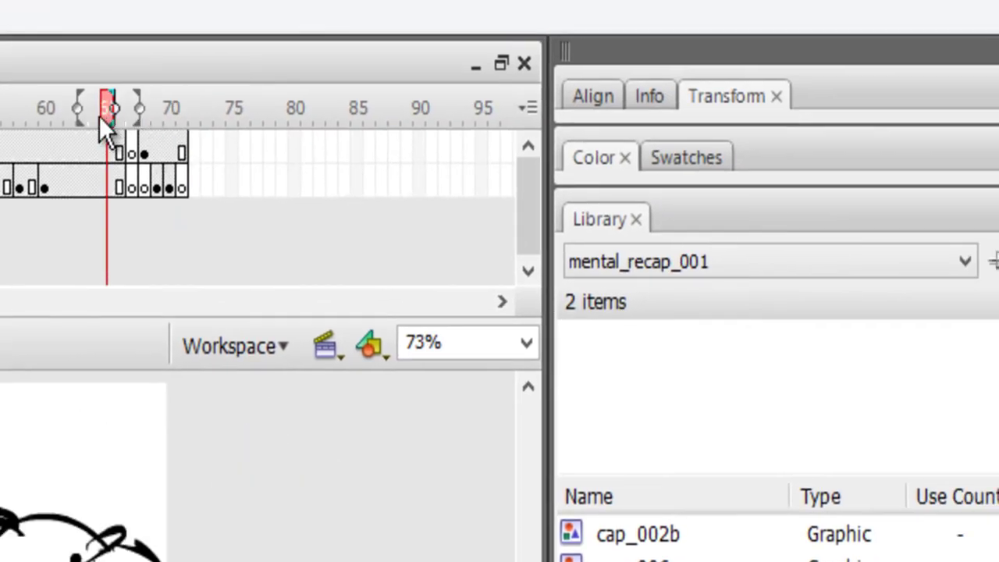
left_click(181, 187)
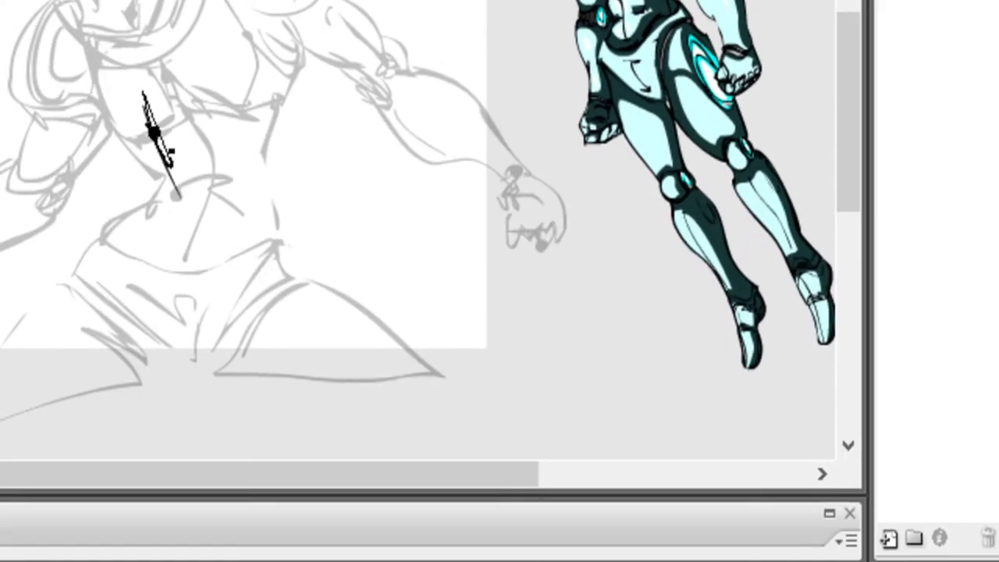
- Sketch a hand in front of the character's midriff at frame 71, over the onion-skinned pose
mouse_move(149, 125)
left_mouse_down()
mouse_move(161, 174)
mouse_move(133, 172)
left_mouse_up()
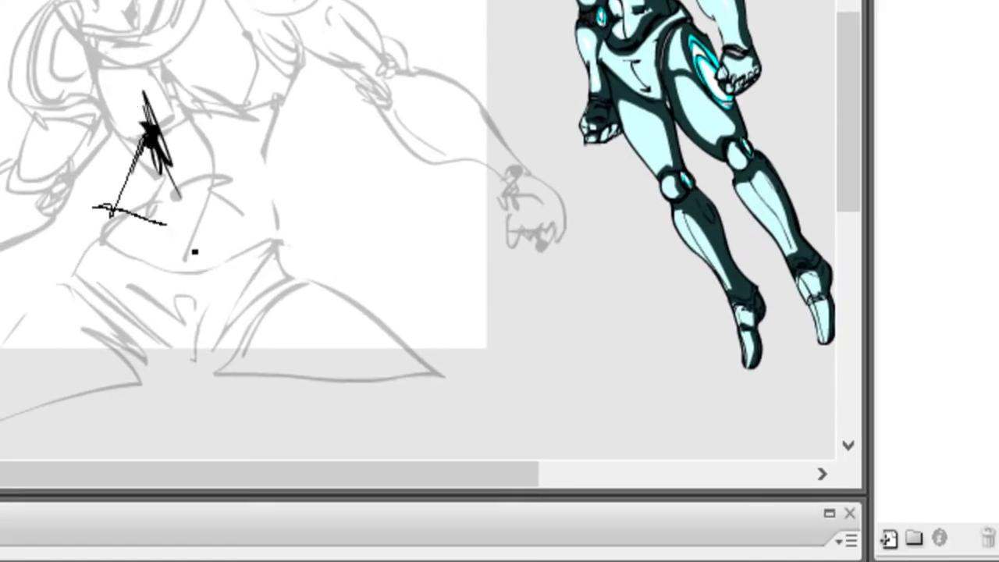
left_click_drag(112, 214, 122, 225)
mouse_move(162, 184)
left_mouse_down()
mouse_move(186, 203)
mouse_move(161, 101)
mouse_move(216, 161)
mouse_move(216, 221)
mouse_move(159, 207)
left_mouse_up()
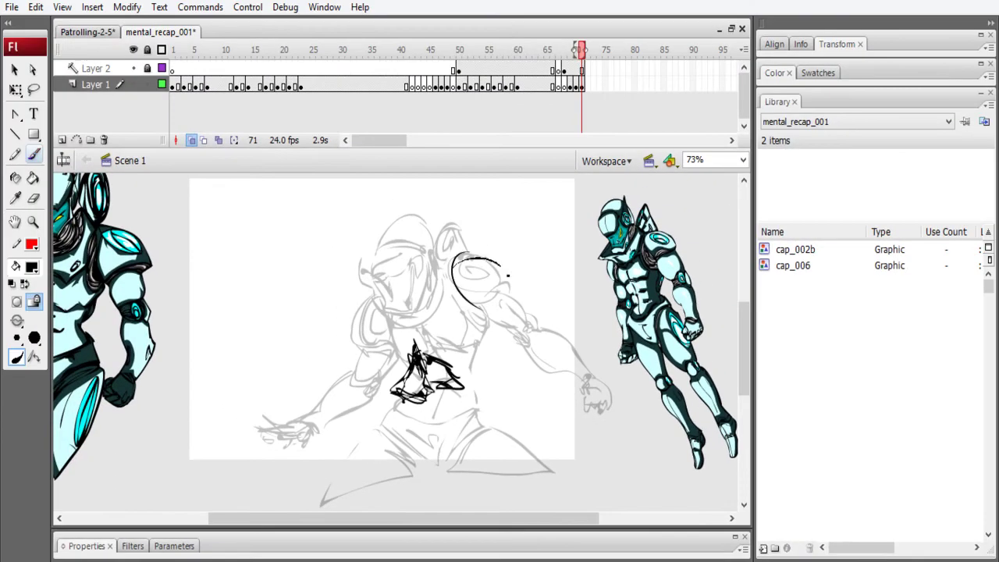
- Draw the shoulder pad and the bent forearm leading to the hand at the right side of the body in frame 71
left_click_drag(474, 309, 478, 331)
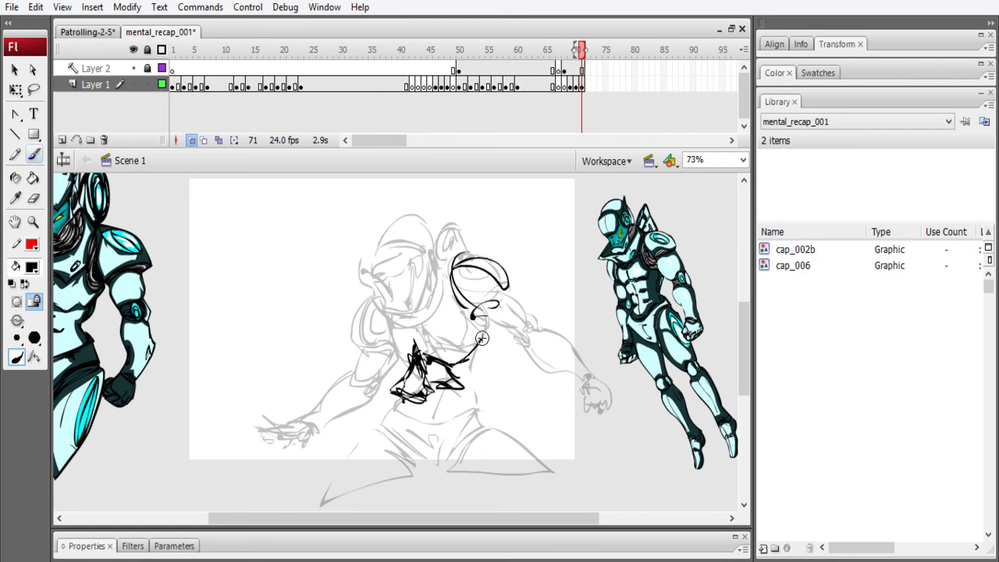
mouse_move(466, 377)
left_mouse_down()
mouse_move(503, 369)
mouse_move(529, 340)
left_mouse_up()
left_click_drag(488, 330, 527, 344)
mouse_move(480, 306)
left_mouse_down()
mouse_move(488, 337)
mouse_move(516, 299)
left_mouse_up()
left_click_drag(512, 291, 526, 321)
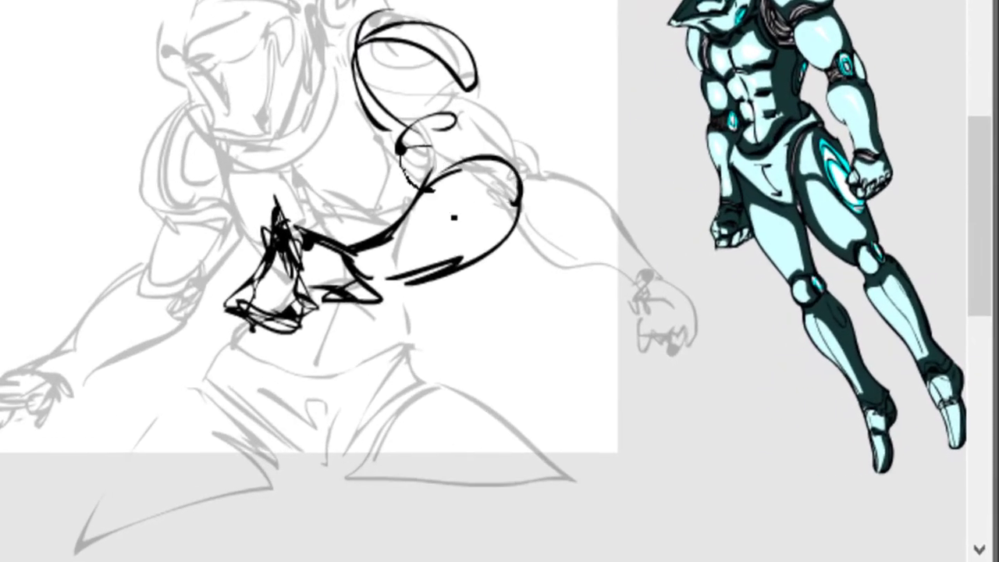
- Add the upper arm and the round elbow joint between the right shoulder pad and the bent forearm
left_click_drag(493, 110, 511, 188)
left_click_drag(456, 142, 499, 171)
mouse_move(472, 147)
left_mouse_down()
mouse_move(509, 184)
mouse_move(486, 184)
left_mouse_up()
mouse_move(468, 162)
left_mouse_down()
mouse_move(511, 166)
mouse_move(518, 195)
left_mouse_up()
- Draw the left forearm folded across the midriff with its rounded elbow, and the upper arm and shoulder pad above it
left_click_drag(139, 279, 118, 321)
mouse_move(205, 317)
left_mouse_down()
mouse_move(238, 319)
mouse_move(139, 308)
left_mouse_up()
mouse_move(100, 321)
left_mouse_down()
mouse_move(110, 347)
mouse_move(217, 357)
left_mouse_up()
left_click_drag(250, 333, 158, 345)
mouse_move(186, 94)
left_mouse_down()
mouse_move(173, 219)
mouse_move(196, 161)
mouse_move(192, 214)
mouse_move(172, 252)
mouse_move(256, 254)
mouse_move(182, 284)
left_mouse_up()
left_click_drag(115, 272, 101, 332)
left_click_drag(106, 339, 134, 343)
mouse_move(197, 300)
left_mouse_down()
mouse_move(231, 231)
mouse_move(195, 297)
left_mouse_up()
- Draw the neck-side lines and chest plate contours between the two shoulders
left_click_drag(218, 161, 264, 256)
left_click(225, 198)
mouse_move(245, 165)
left_mouse_down()
mouse_move(281, 172)
mouse_move(306, 214)
left_mouse_up()
mouse_move(290, 164)
left_mouse_down()
mouse_move(293, 181)
mouse_move(360, 129)
left_mouse_up()
mouse_move(312, 221)
left_mouse_down()
mouse_move(333, 226)
mouse_move(399, 159)
left_mouse_up()
left_click_drag(361, 119, 391, 192)
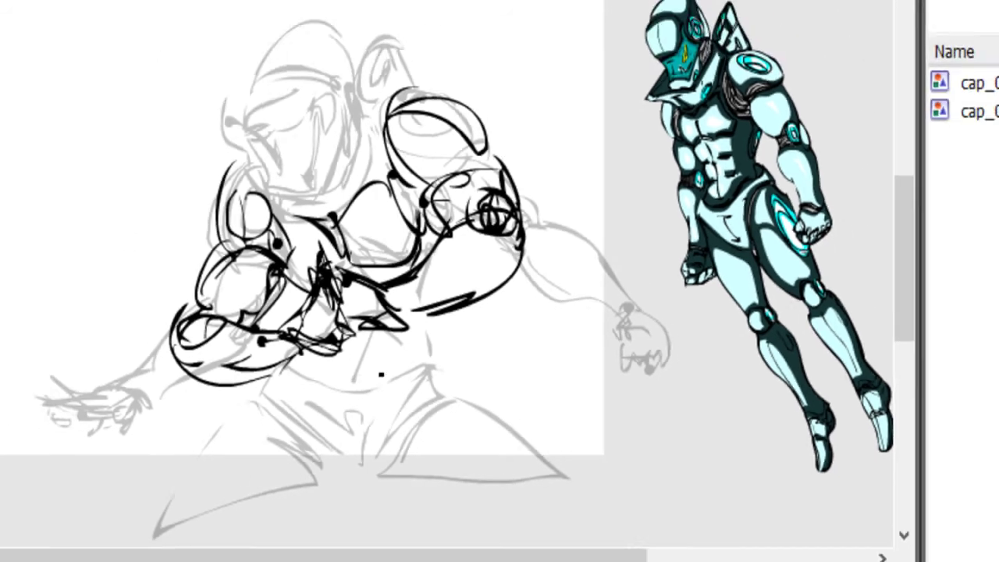
- Sketch the waist and hip lines and the inner edges of both thighs below the folded arms
left_click_drag(305, 372, 391, 391)
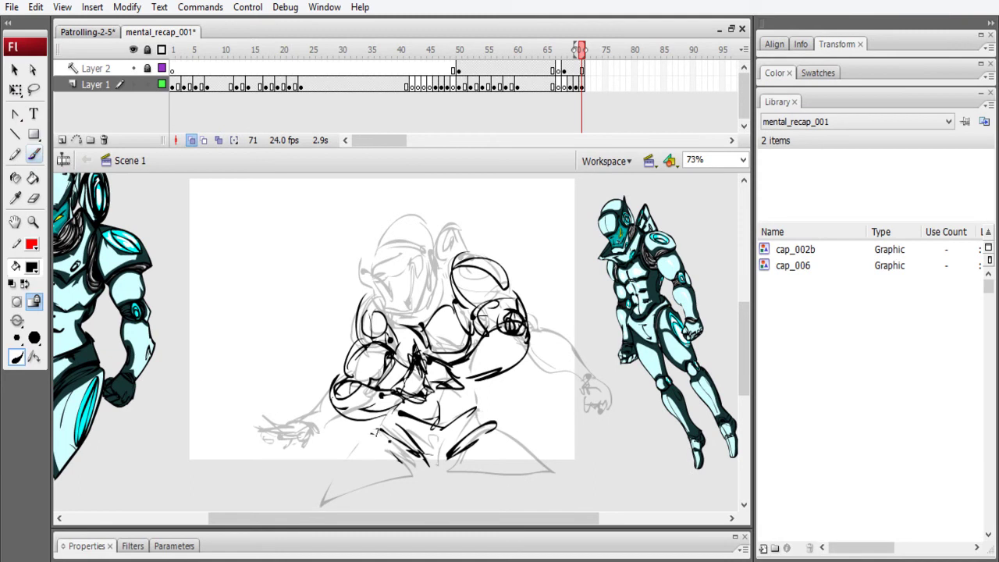
left_click_drag(388, 427, 398, 413)
left_click_drag(494, 428, 513, 452)
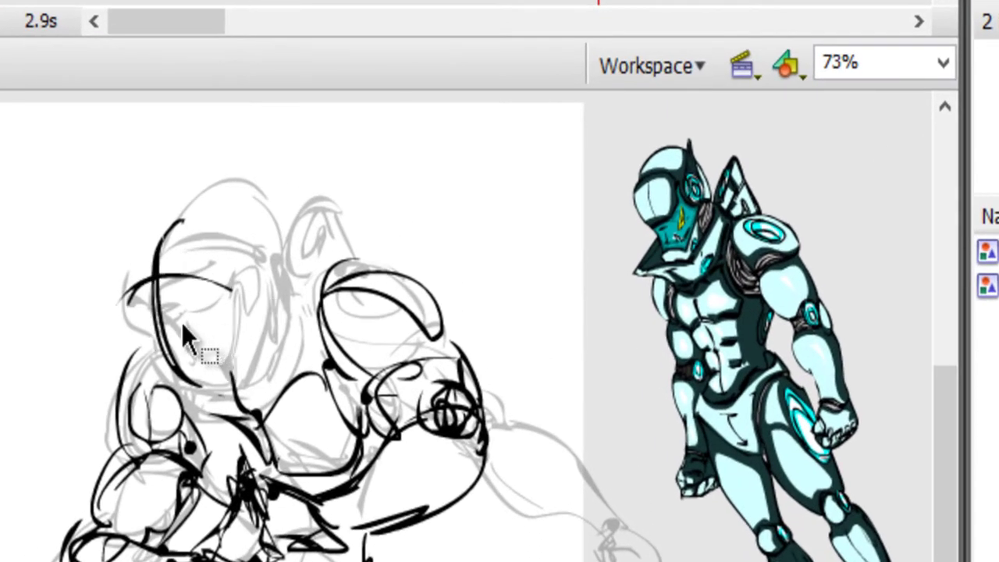
- Delete the two curved guide strokes over the head after trying to move and rotate them
left_click(163, 328)
left_click_drag(163, 328, 164, 304)
key("q")
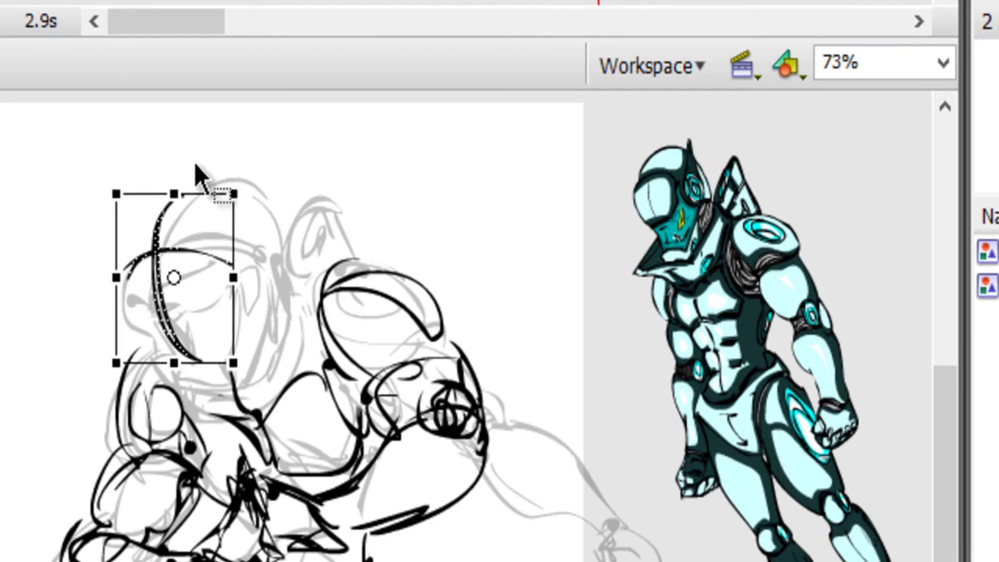
left_click_drag(127, 170, 112, 183)
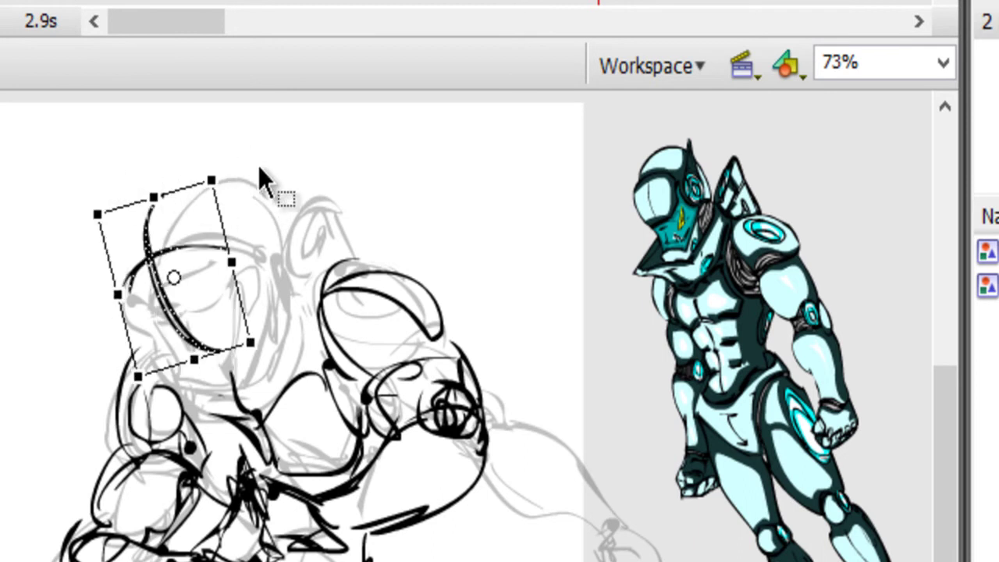
key("Delete")
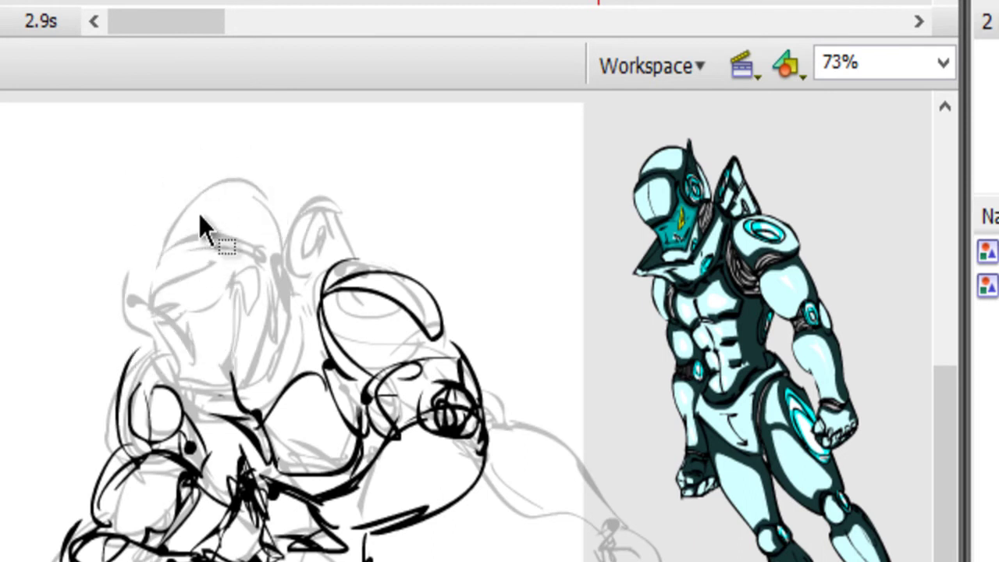
- Draw the face's curved centre line, the jaw and the cheek contours over the onion-skinned head
left_click_drag(179, 191, 192, 343)
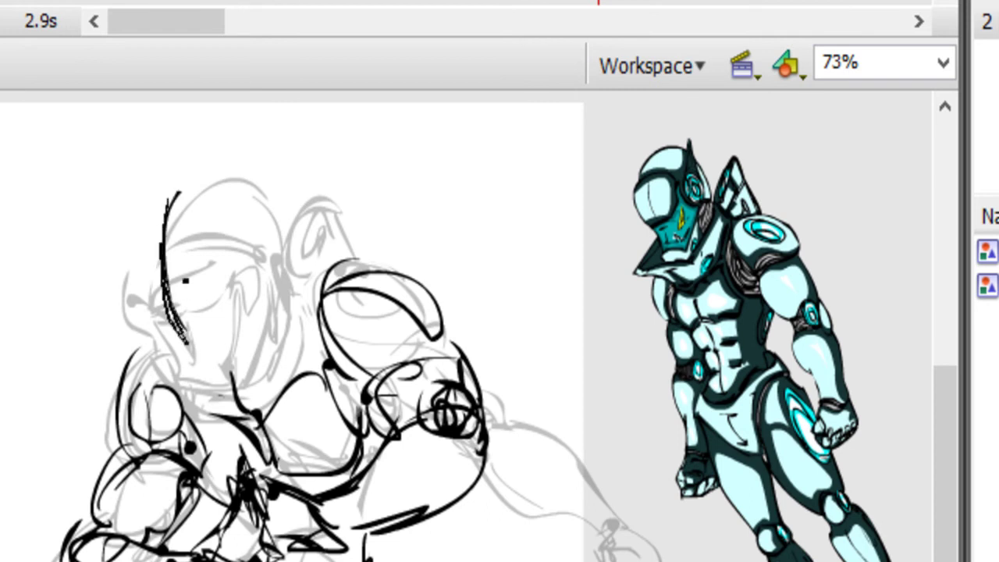
left_click_drag(129, 263, 225, 238)
key("ctrl+z")
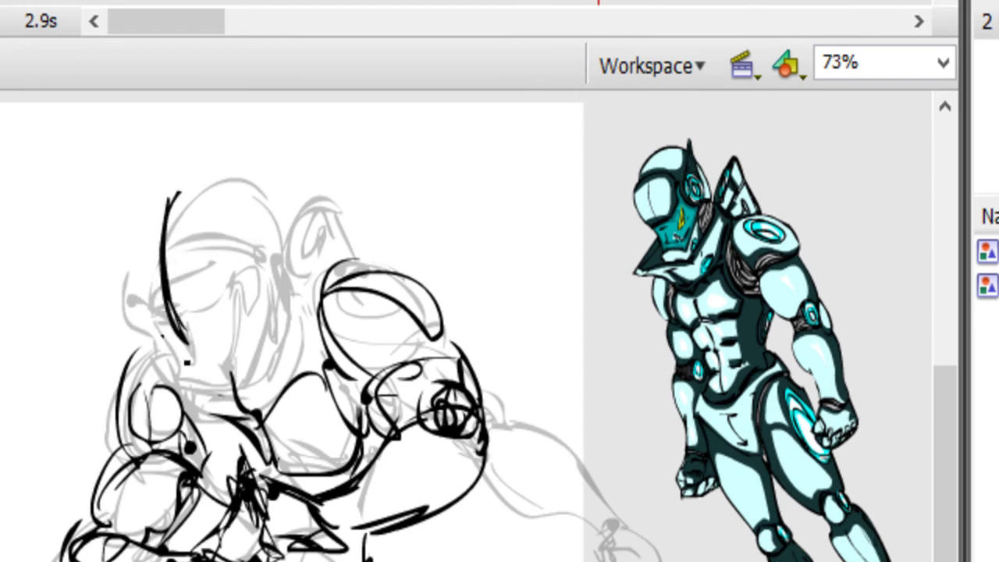
left_click_drag(204, 350, 269, 286)
mouse_move(241, 381)
left_mouse_down()
mouse_move(277, 302)
mouse_move(218, 356)
mouse_move(262, 293)
left_mouse_up()
mouse_move(218, 309)
left_mouse_down()
mouse_move(234, 320)
mouse_move(243, 311)
left_mouse_up()
- Draw the brow and edges of the visor, the lower mask lines and the helmet dome around the face
mouse_move(247, 216)
left_mouse_down()
mouse_move(271, 280)
mouse_move(259, 286)
mouse_move(197, 240)
left_mouse_up()
mouse_move(252, 212)
left_mouse_down()
mouse_move(195, 237)
mouse_move(187, 336)
left_mouse_up()
left_click_drag(153, 254, 212, 355)
mouse_move(231, 309)
left_mouse_down()
mouse_move(192, 329)
mouse_move(239, 252)
mouse_move(206, 336)
left_mouse_up()
mouse_move(179, 208)
left_mouse_down()
mouse_move(149, 237)
mouse_move(211, 159)
left_mouse_up()
mouse_move(182, 177)
left_mouse_down()
mouse_move(211, 170)
mouse_move(273, 254)
mouse_move(258, 206)
left_mouse_up()
mouse_move(225, 168)
left_mouse_down()
mouse_move(295, 272)
mouse_move(278, 318)
left_mouse_up()
- Compare the head with the previous frame and add the shoulder edge, back fin, thigh contours and collar
key("comma")
key("period")
key("comma")
key("period")
key("comma")
key("period")
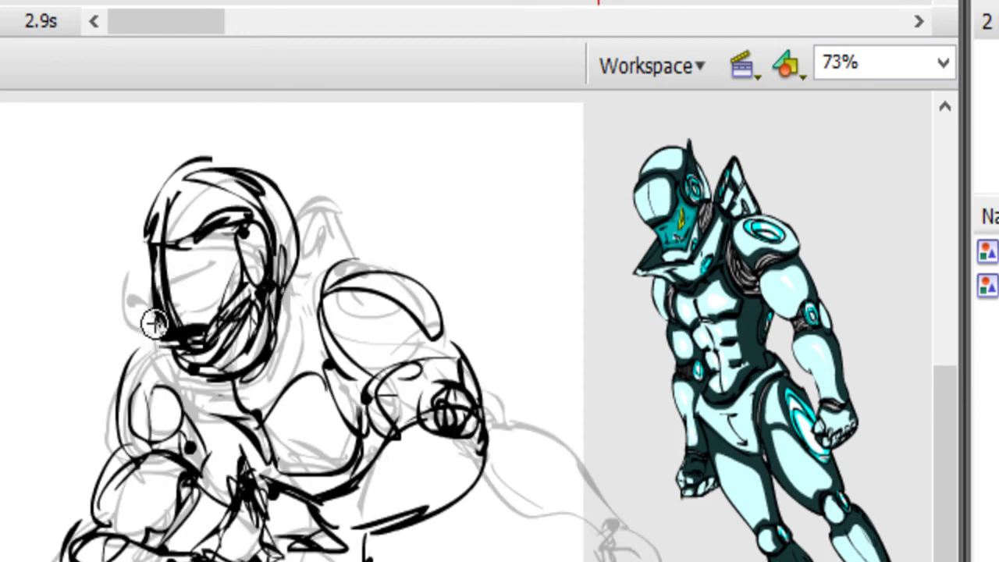
mouse_move(151, 325)
left_mouse_down()
mouse_move(125, 374)
mouse_move(160, 438)
left_mouse_up()
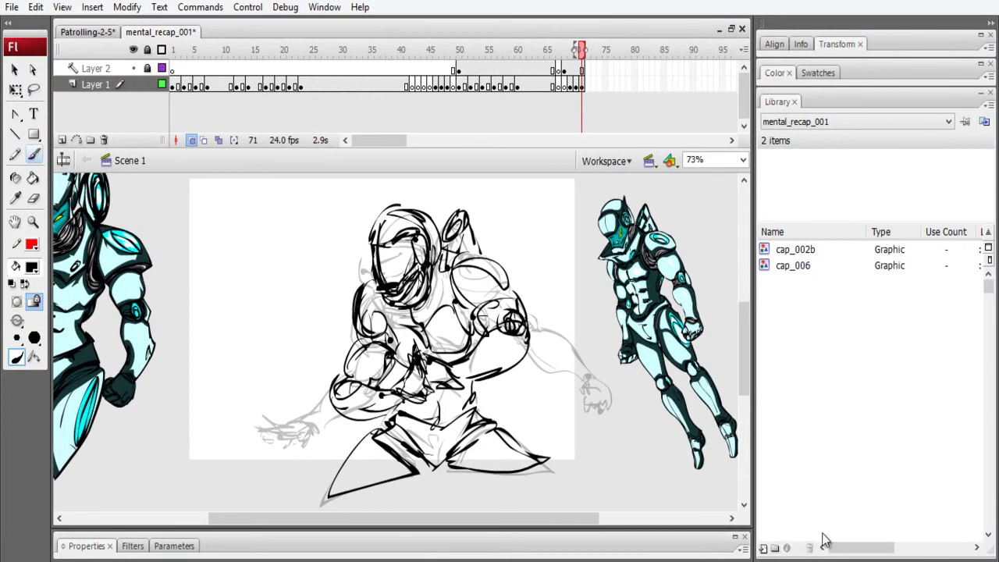
left_click(825, 561)
left_click_drag(448, 272, 380, 300)
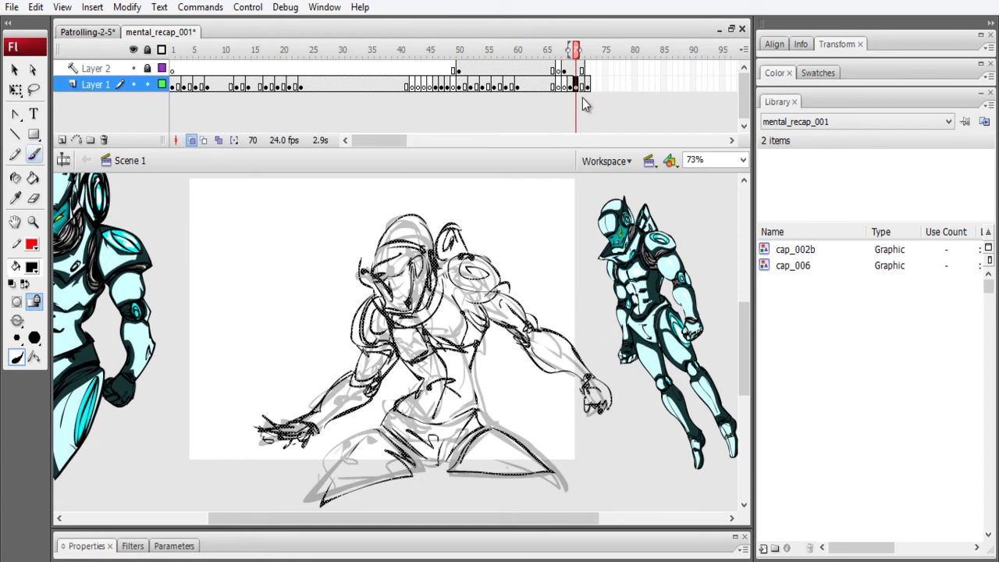
- Insert a blank keyframe at frame 71 of Layer 1, between the spread-arm pose and the folded-arm pose
key("F7")
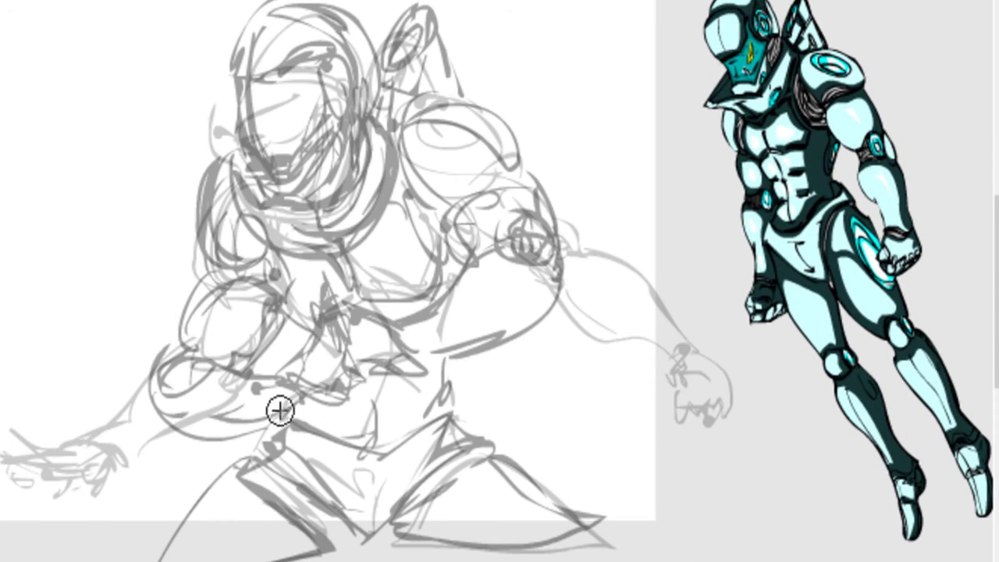
mouse_move(144, 354)
left_mouse_down()
mouse_move(199, 450)
mouse_move(174, 440)
left_mouse_up()
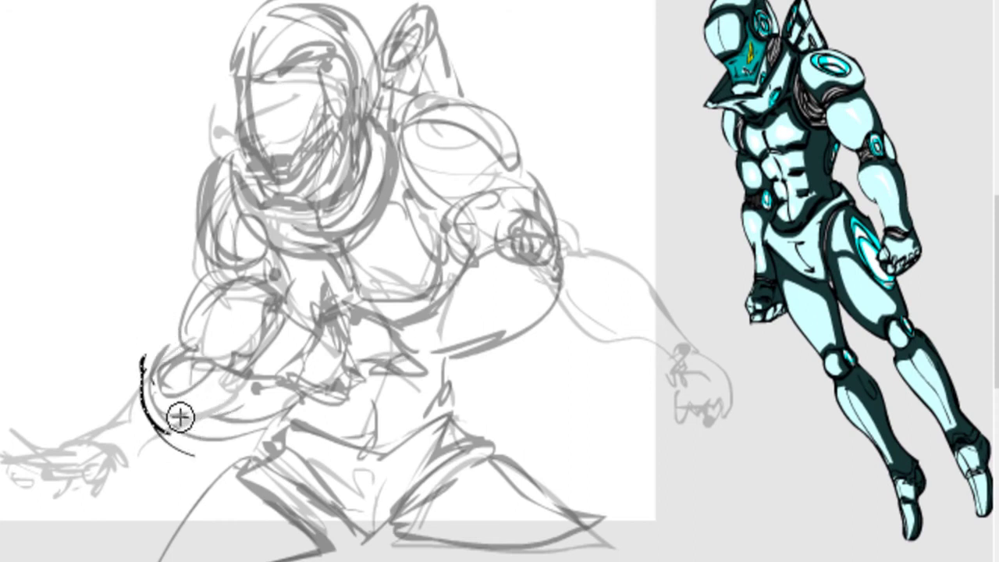
key("ctrl+z")
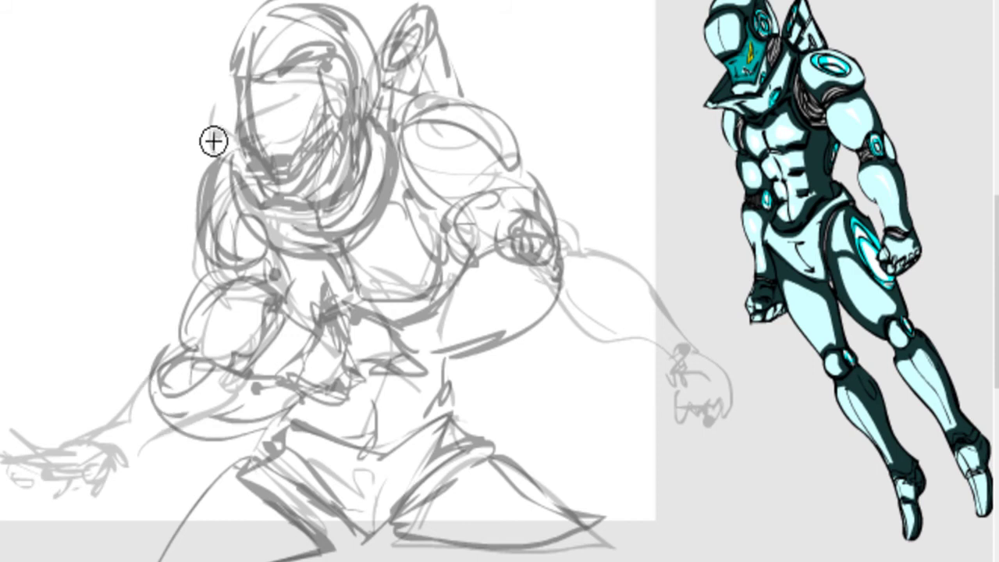
left_click_drag(115, 385, 174, 359)
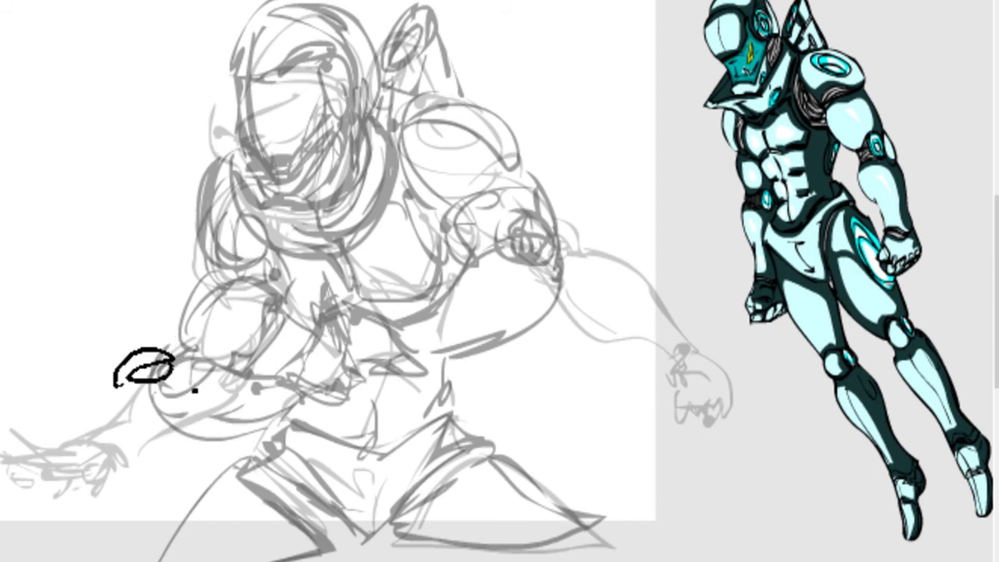
key("ctrl+z")
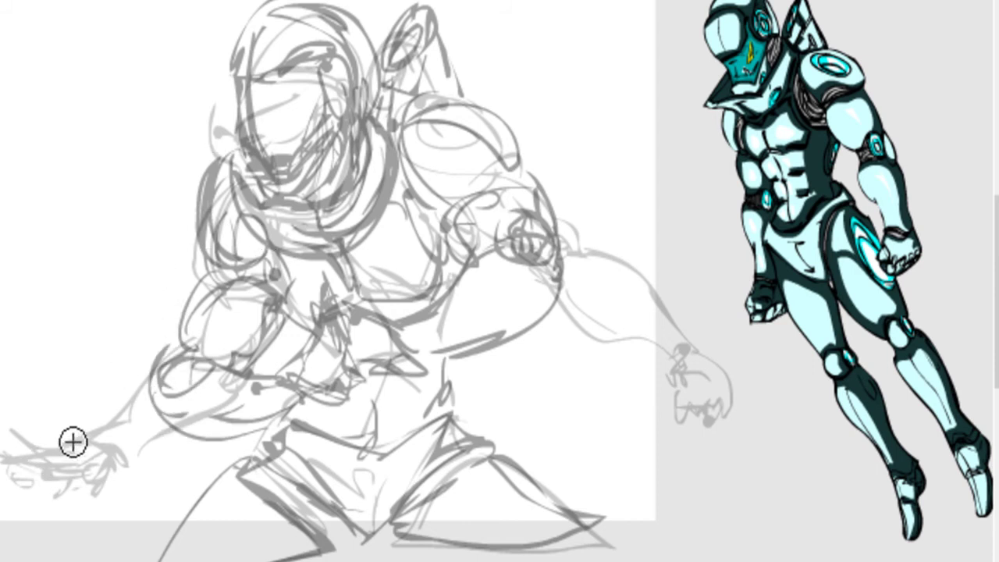
mouse_move(123, 330)
left_mouse_down()
mouse_move(129, 359)
mouse_move(184, 356)
left_mouse_up()
mouse_move(133, 392)
left_mouse_down()
mouse_move(189, 380)
mouse_move(145, 396)
left_mouse_up()
key("ctrl+z")
left_click_drag(117, 345, 170, 420)
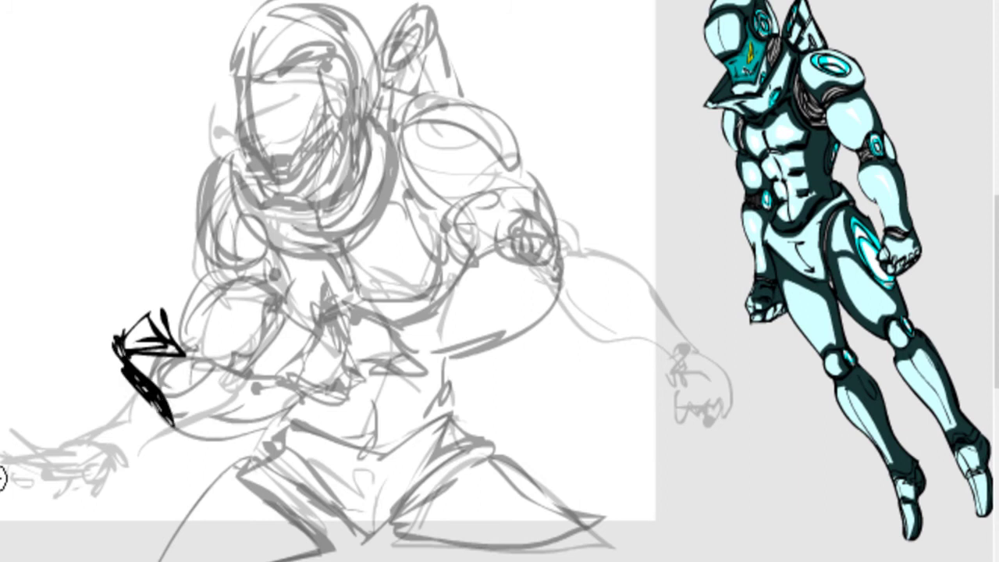
key("ctrl+z")
key("Delete")
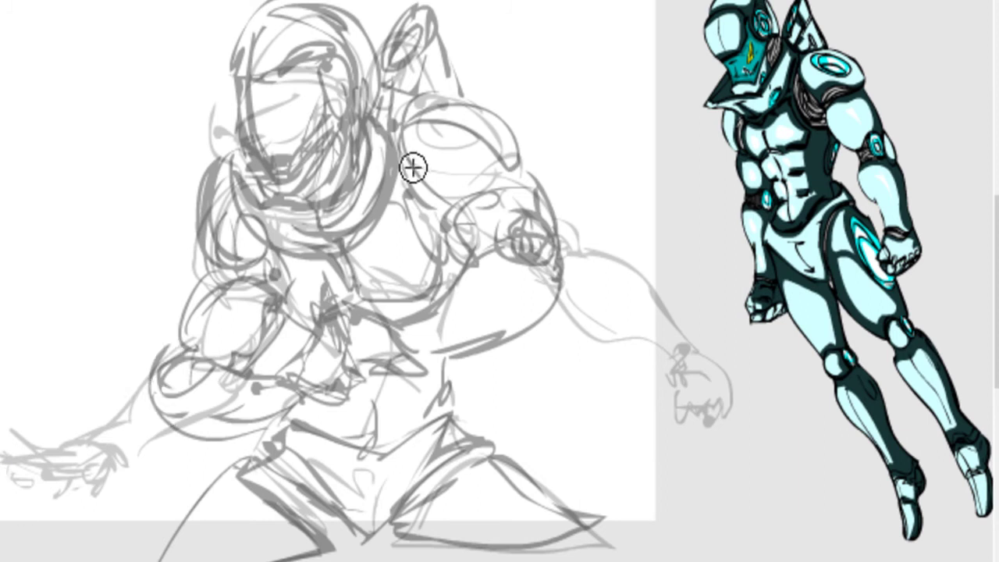
- Draw the upper finger and palm of a hand left of the torso at frame 71, erasing the stray line beside it
mouse_move(113, 336)
left_mouse_down()
mouse_move(139, 359)
mouse_move(183, 341)
left_mouse_up()
mouse_move(156, 320)
left_mouse_down()
mouse_move(169, 336)
mouse_move(168, 375)
left_mouse_up()
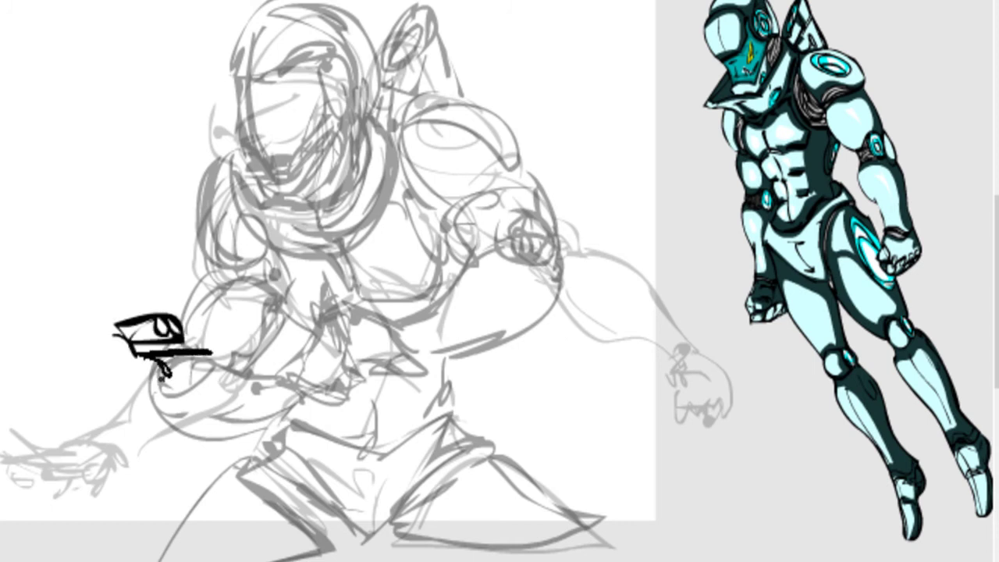
left_click_drag(183, 337, 211, 353)
key("e")
mouse_move(183, 299)
left_mouse_down()
mouse_move(172, 372)
mouse_move(197, 350)
left_mouse_up()
key("b")
mouse_move(116, 325)
left_mouse_down()
mouse_move(132, 344)
mouse_move(167, 317)
mouse_move(178, 343)
left_mouse_up()
left_click_drag(129, 338, 165, 320)
left_click_drag(164, 317, 180, 335)
left_click_drag(117, 323, 182, 321)
- Add the raised thumb and the remaining curled fingers to the hand left of the torso
mouse_move(141, 358)
left_mouse_down()
mouse_move(163, 376)
mouse_move(192, 360)
left_mouse_up()
mouse_move(153, 374)
left_mouse_down()
mouse_move(201, 366)
mouse_move(193, 375)
left_mouse_up()
mouse_move(142, 273)
left_mouse_down()
mouse_move(128, 312)
mouse_move(179, 312)
left_mouse_up()
mouse_move(160, 379)
left_mouse_down()
mouse_move(174, 398)
mouse_move(211, 384)
mouse_move(201, 401)
mouse_move(213, 390)
left_mouse_up()
left_click_drag(168, 392, 213, 401)
left_click_drag(116, 337, 142, 367)
mouse_move(147, 358)
left_mouse_down()
mouse_move(178, 341)
mouse_move(202, 348)
mouse_move(203, 366)
left_mouse_up()
- Draw both rounded shoulder pads with their oval insets over the onion-skinned shoulders
mouse_move(225, 141)
left_mouse_down()
mouse_move(186, 242)
mouse_move(216, 259)
left_mouse_up()
left_click_drag(197, 179, 216, 259)
left_click_drag(219, 161, 195, 234)
left_click_drag(207, 180, 216, 235)
mouse_move(230, 201)
left_mouse_down()
mouse_move(217, 226)
mouse_move(196, 170)
left_mouse_up()
left_click_drag(381, 114, 511, 145)
left_click_drag(428, 160, 497, 160)
mouse_move(412, 101)
left_mouse_down()
mouse_move(462, 212)
mouse_move(463, 203)
left_mouse_up()
left_click_drag(497, 171, 531, 177)
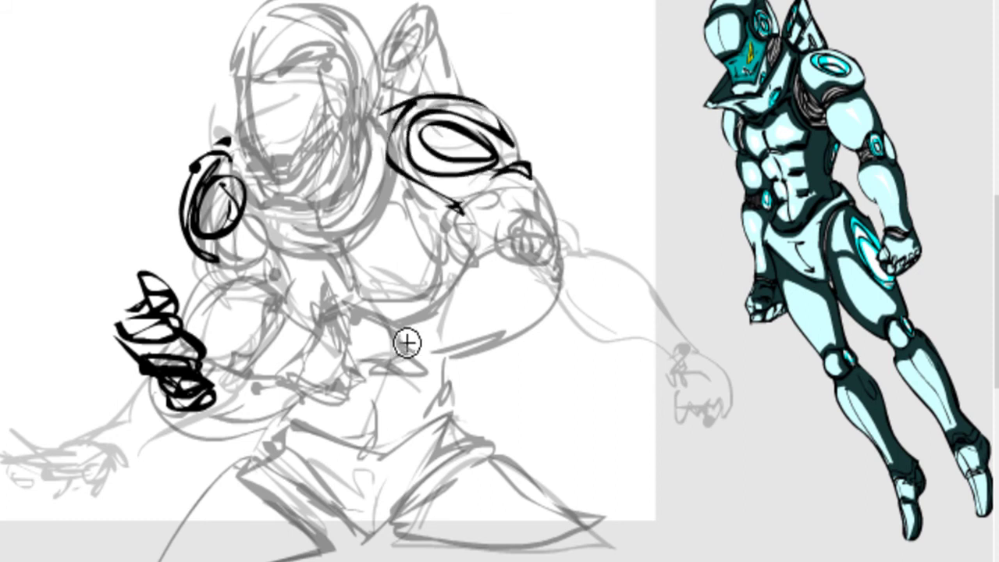
- Draw the second hand with curled fingers in front of the right side of the chest
left_click_drag(462, 271, 490, 326)
left_click_drag(450, 355, 500, 312)
mouse_move(451, 251)
left_mouse_down()
mouse_move(490, 257)
mouse_move(506, 290)
mouse_move(512, 312)
mouse_move(500, 357)
mouse_move(506, 326)
left_mouse_up()
left_click_drag(489, 258, 511, 327)
left_click_drag(424, 270, 460, 284)
left_click_drag(462, 269, 520, 339)
left_click_drag(493, 256, 554, 270)
- Draw the bent right arm with its elbow joint and forearm behind the second hand, with motion lines beneath it
left_click_drag(494, 259, 549, 224)
mouse_move(453, 204)
left_mouse_down()
mouse_move(487, 211)
mouse_move(548, 177)
left_mouse_up()
mouse_move(487, 209)
left_mouse_down()
mouse_move(519, 186)
mouse_move(537, 252)
mouse_move(546, 250)
mouse_move(575, 290)
mouse_move(632, 318)
left_mouse_up()
mouse_move(583, 213)
left_mouse_down()
mouse_move(613, 319)
mouse_move(476, 245)
mouse_move(539, 230)
mouse_move(647, 303)
left_mouse_up()
left_click_drag(538, 352, 668, 298)
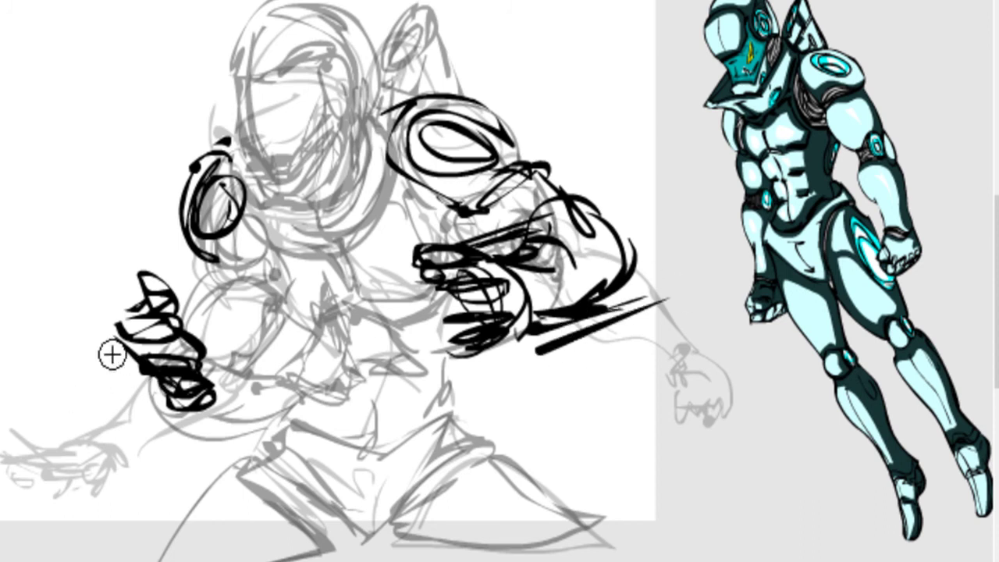
- Add slanted speed lines trailing behind the hand left of the torso
left_click_drag(95, 319, 146, 296)
left_click_drag(71, 343, 131, 320)
left_click_drag(47, 386, 129, 357)
left_click_drag(51, 449, 160, 405)
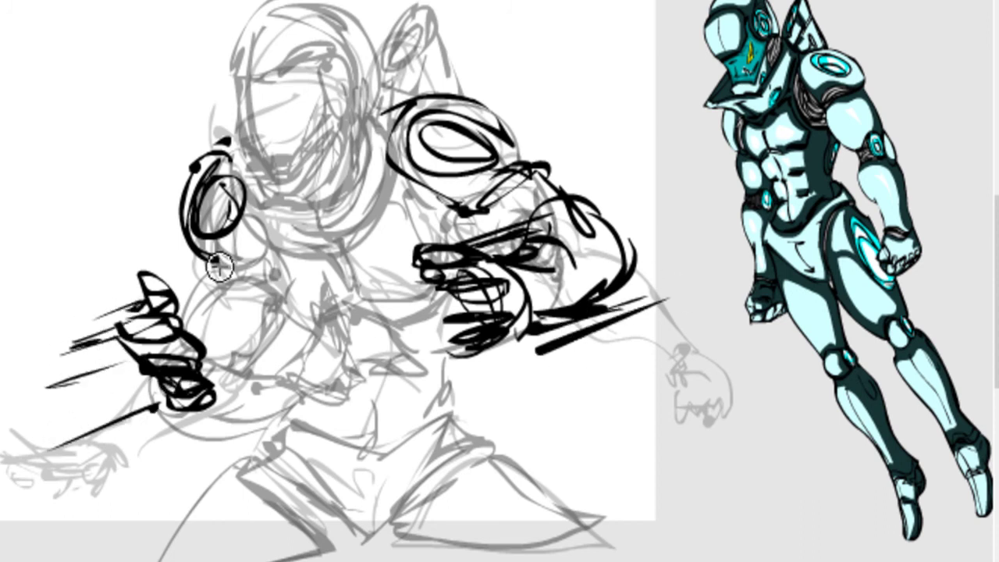
- Draw the left upper arm below its shoulder pad and the rounded forearm contours around the hand
left_click_drag(210, 229, 286, 267)
mouse_move(286, 269)
left_mouse_down()
mouse_move(200, 290)
mouse_move(190, 328)
left_mouse_up()
left_click_drag(240, 267, 191, 324)
left_click_drag(302, 310, 258, 349)
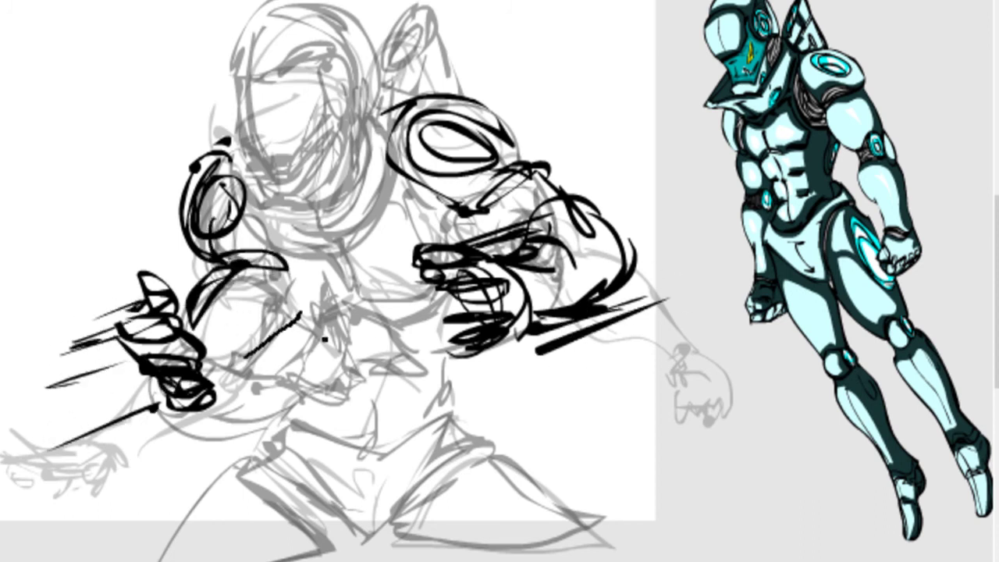
left_click_drag(287, 284, 301, 310)
left_click_drag(228, 357, 239, 349)
mouse_move(132, 357)
left_mouse_down()
mouse_move(133, 390)
mouse_move(203, 423)
left_mouse_up()
mouse_move(121, 367)
left_mouse_down()
mouse_move(131, 415)
mouse_move(160, 424)
left_mouse_up()
left_click_drag(111, 370, 129, 413)
left_click_drag(234, 338, 228, 376)
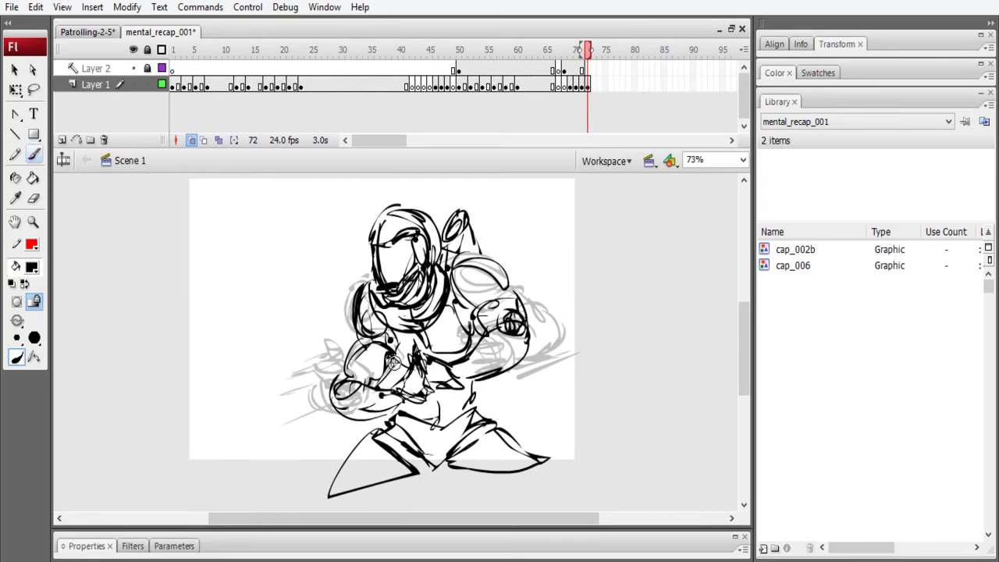
- Erase the left arm's forearm and elbow at frame 72 and redraw the bent arm reaching to the midriff
key("e")
mouse_move(379, 367)
left_mouse_down()
mouse_move(341, 364)
mouse_move(366, 412)
mouse_move(380, 353)
left_mouse_up()
key("b")
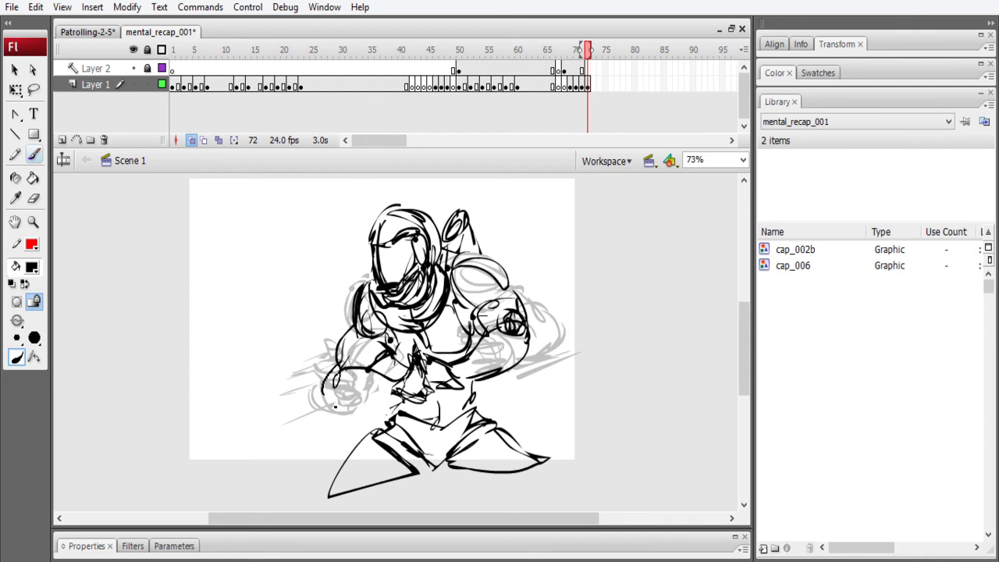
left_click_drag(388, 398, 410, 391)
left_click_drag(365, 403, 407, 380)
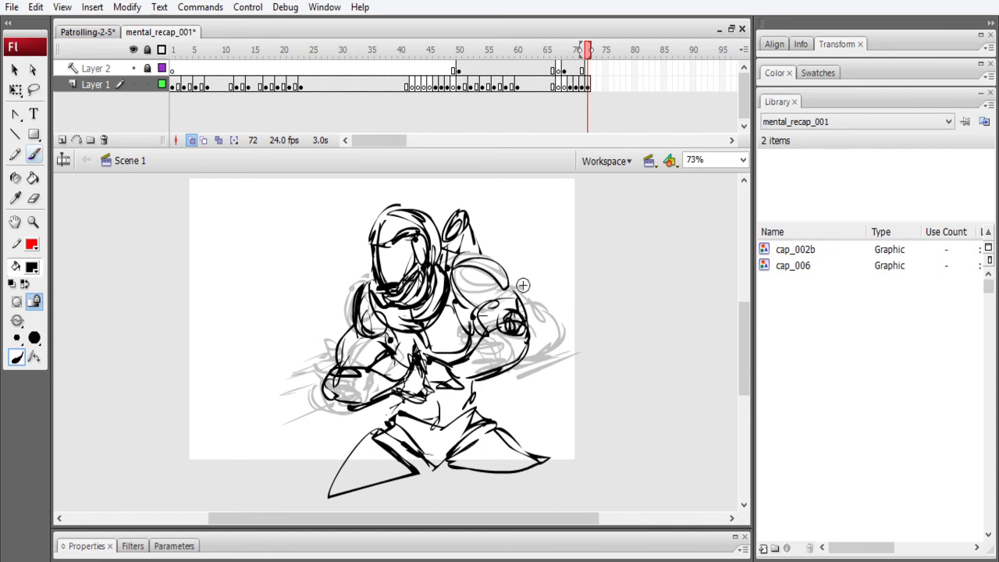
- Step back and forth through frames 69 to 72 to check the arm movement between the poses
key("z")
key("comma")
key("comma")
key("comma")
key("period")
key("period")
key("period")
key("comma")
key("period")
key("comma")
key("period")
key("comma")
key("comma")
key("comma")
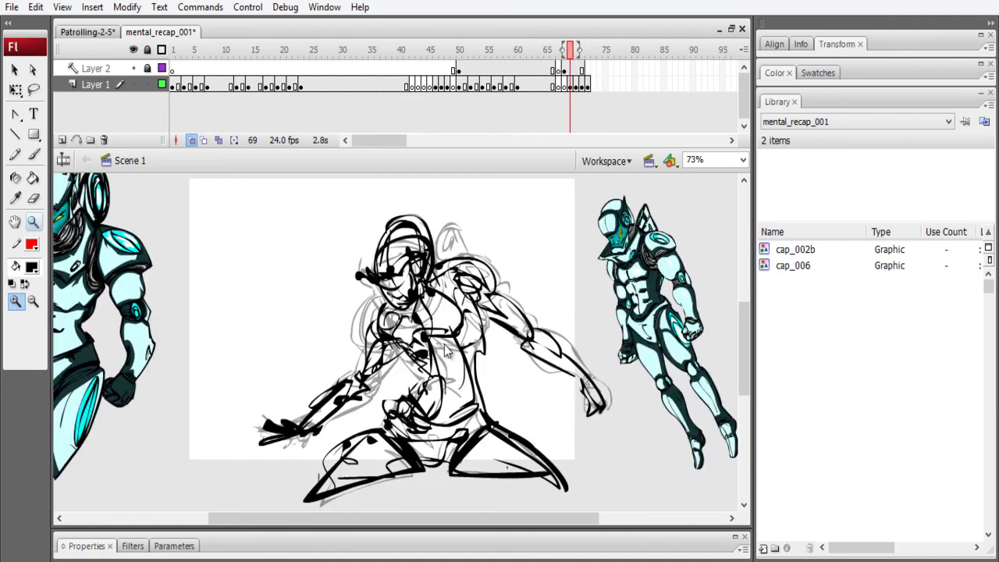
key("period")
key("period")
key("period")
key("comma")
- Erase the left upper arm at frame 71 and redraw it bending outward around the hand
key("e")
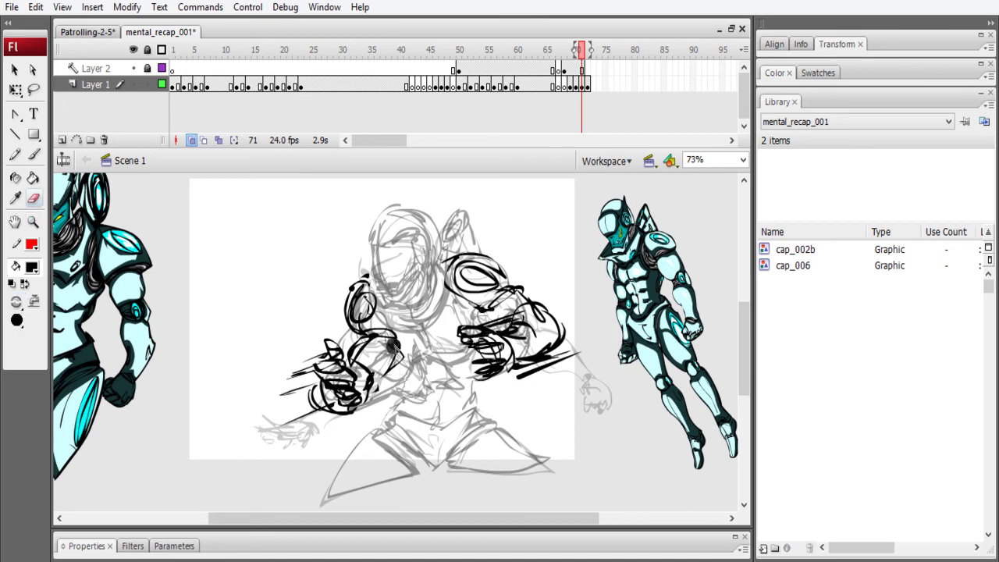
mouse_move(402, 350)
left_mouse_down()
mouse_move(367, 343)
mouse_move(389, 378)
mouse_move(375, 350)
mouse_move(336, 331)
mouse_move(359, 351)
left_mouse_up()
key("b")
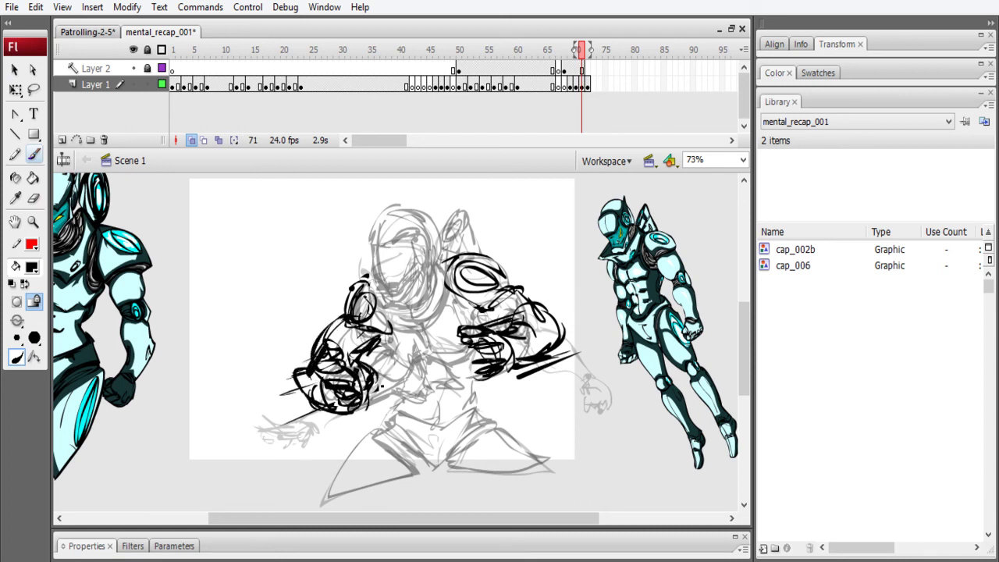
- Flip through frames 68 to 72 to check how the redrawn left arm moves into the folded pose
key("comma")
key("comma")
key("comma")
key("period")
key("period")
key("period")
key("period")
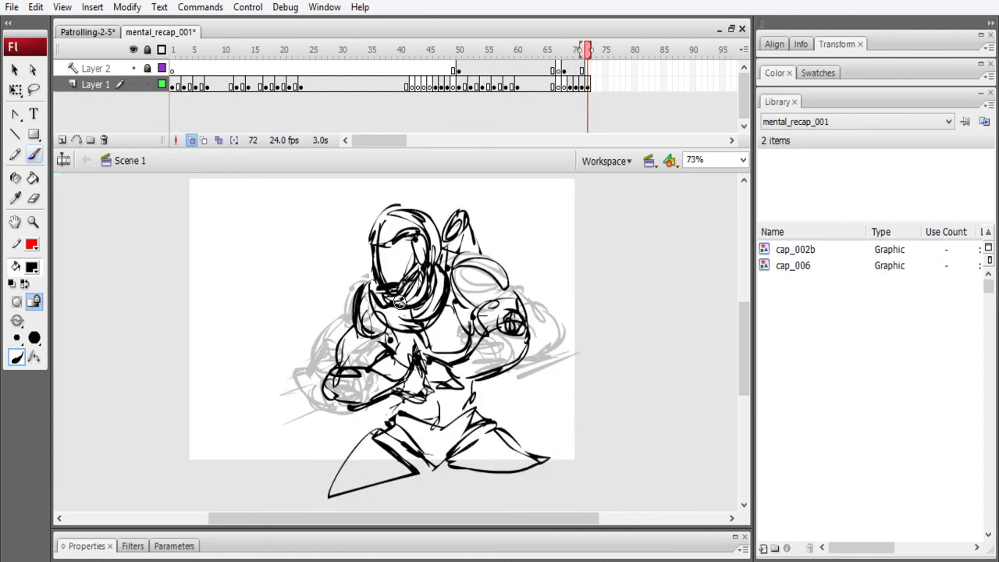
key("comma")
key("comma")
key("period")
key("comma")
key("period")
key("comma")
key("period")
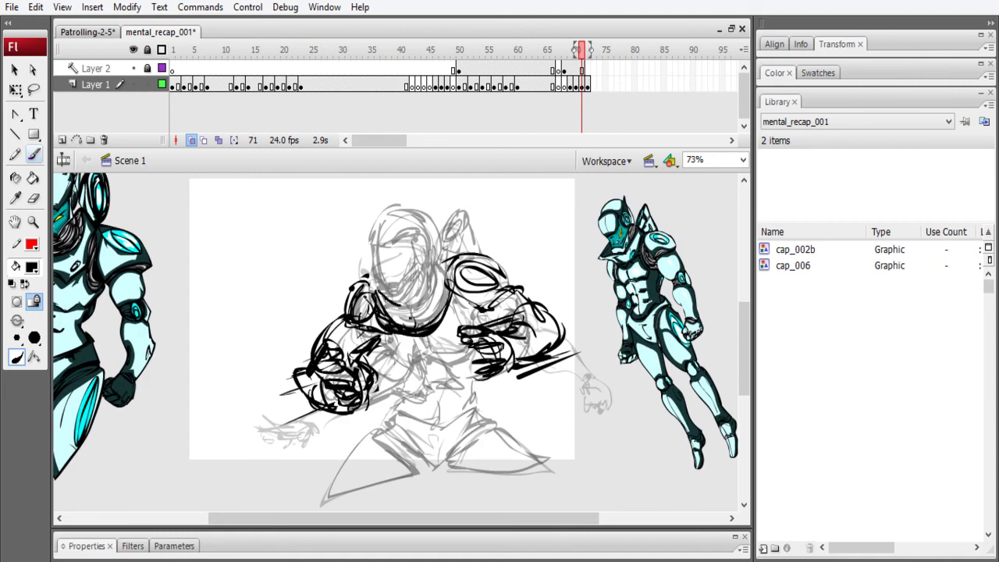
- Draw the collar edge, torso, waist and both thighs at frame 71, using the onion-skinned poses as a guide
mouse_move(403, 312)
left_mouse_down()
mouse_move(438, 260)
mouse_move(433, 289)
left_mouse_up()
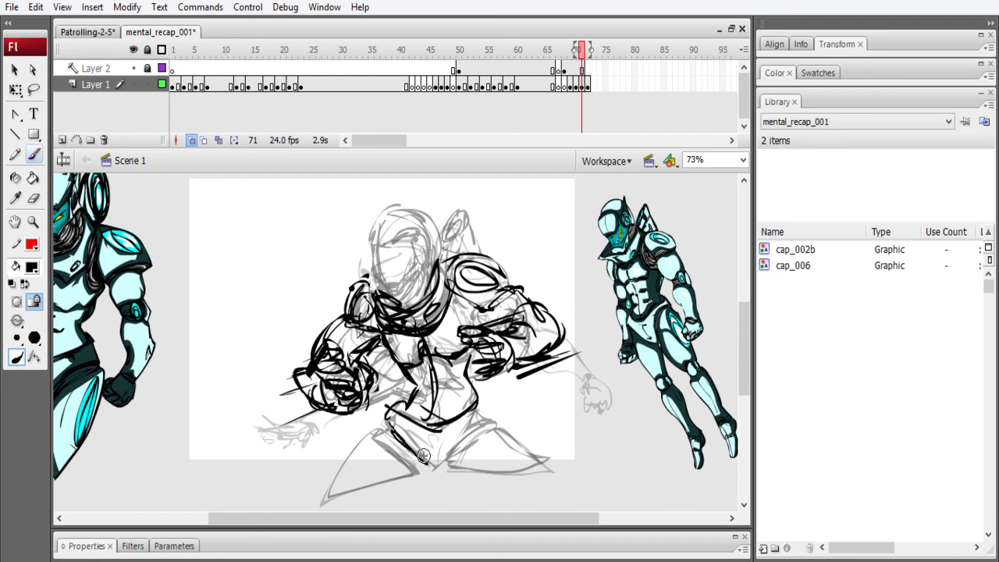
left_click_drag(398, 424, 481, 417)
left_click_drag(381, 426, 408, 466)
left_click_drag(474, 466, 501, 439)
left_click_drag(553, 479, 463, 421)
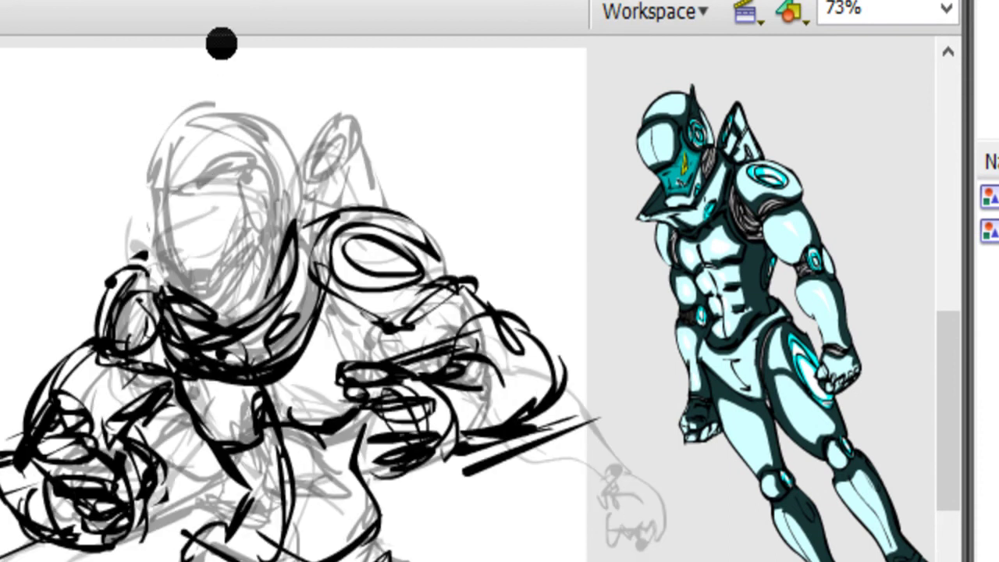
- Sketch the visor's brow line, the face opening and the side of the face on the frame 71 head
key("m")
left_click_drag(147, 215, 240, 196)
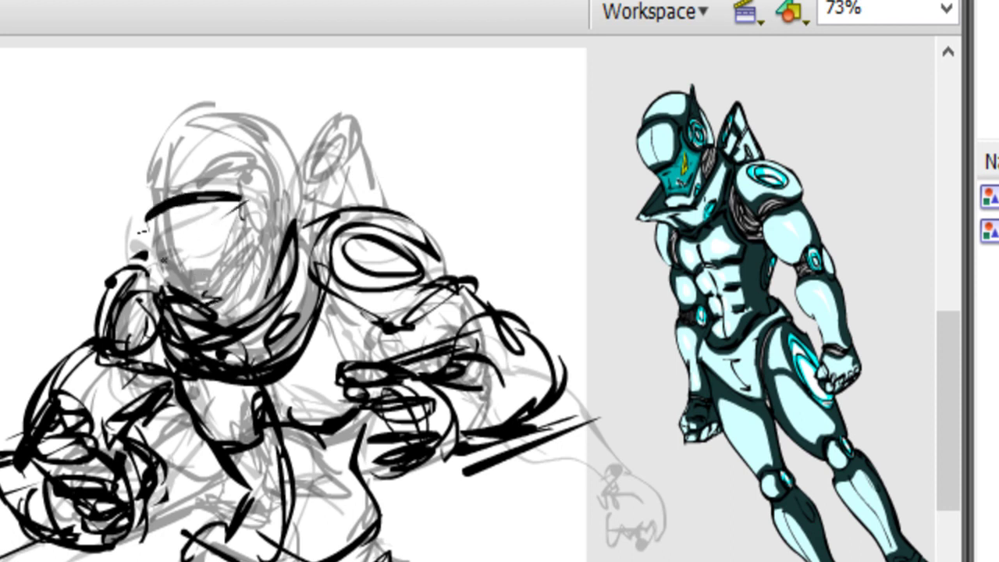
mouse_move(142, 229)
left_mouse_down()
mouse_move(239, 200)
mouse_move(249, 221)
left_mouse_up()
left_click_drag(252, 176, 273, 238)
mouse_move(264, 169)
left_mouse_down()
mouse_move(274, 235)
mouse_move(238, 267)
left_mouse_up()
mouse_move(139, 233)
left_mouse_down()
mouse_move(232, 219)
mouse_move(158, 244)
left_mouse_up()
left_click_drag(237, 205, 198, 244)
left_click_drag(160, 248, 152, 254)
- Draw the helmet dome at frame 71 and fill in the lower face and jaw with rough strokes
mouse_move(145, 216)
left_mouse_down()
mouse_move(158, 147)
mouse_move(176, 126)
mouse_move(266, 168)
left_mouse_up()
left_click_drag(144, 152, 217, 122)
mouse_move(194, 124)
left_mouse_down()
mouse_move(310, 147)
mouse_move(320, 200)
left_mouse_up()
left_click_drag(282, 128, 297, 210)
left_click_drag(232, 285, 211, 299)
left_click_drag(238, 222, 216, 251)
mouse_move(236, 240)
left_mouse_down()
mouse_move(206, 273)
mouse_move(220, 267)
left_mouse_up()
mouse_move(153, 246)
left_mouse_down()
mouse_move(165, 271)
mouse_move(222, 316)
left_mouse_up()
mouse_move(270, 253)
left_mouse_down()
mouse_move(206, 315)
mouse_move(216, 322)
left_mouse_up()
left_click_drag(273, 244, 218, 326)
left_click_drag(273, 275, 247, 301)
- Add the fin behind the helmet and further strokes on the collar and abdomen at frame 71
left_click_drag(314, 205, 268, 260)
mouse_move(267, 209)
left_mouse_down()
mouse_move(323, 138)
mouse_move(319, 174)
mouse_move(348, 167)
mouse_move(366, 233)
left_mouse_up()
left_click_drag(270, 469, 229, 528)
left_click_drag(282, 441, 287, 550)
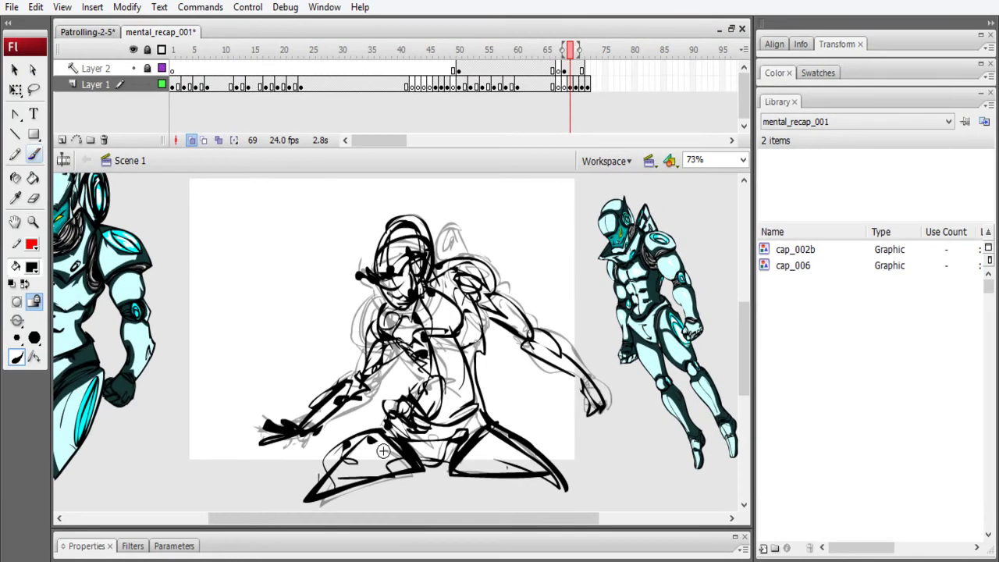
- Flip repeatedly through frames 69 to 72 to check how the completed frame 71 drawing leads into the folded-arm pose
key("period")
key("period")
key("period")
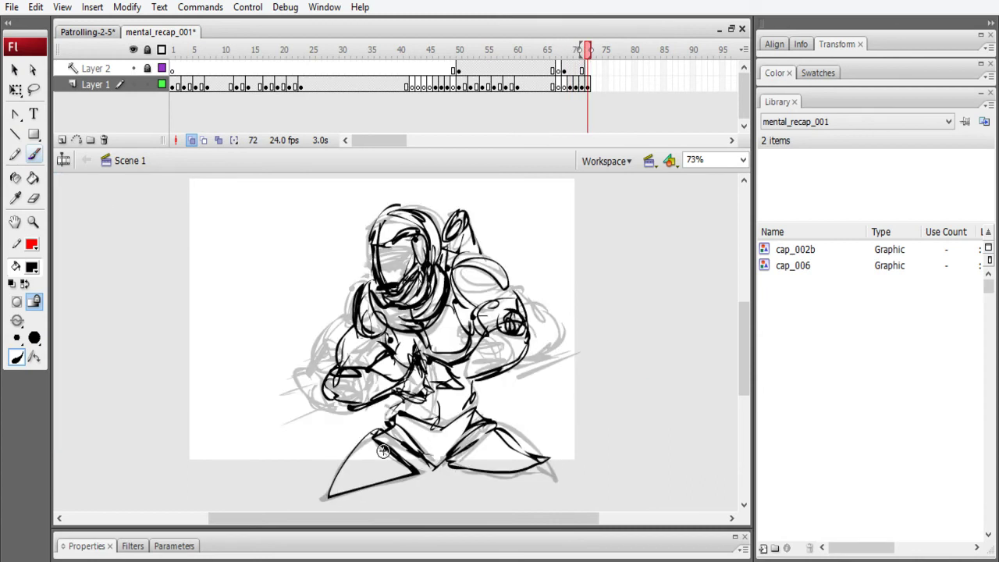
key("comma")
key("comma")
key("comma")
key("period")
key("period")
key("period")
key("comma")
key("comma")
key("comma")
key("period")
key("period")
key("period")
key("comma")
key("comma")
key("comma")
key("period")
key("period")
key("period")
key("comma")
key("comma")
key("comma")
key("period")
key("period")
key("period")
key("comma")
key("period")
key("comma")
key("comma")
key("comma")
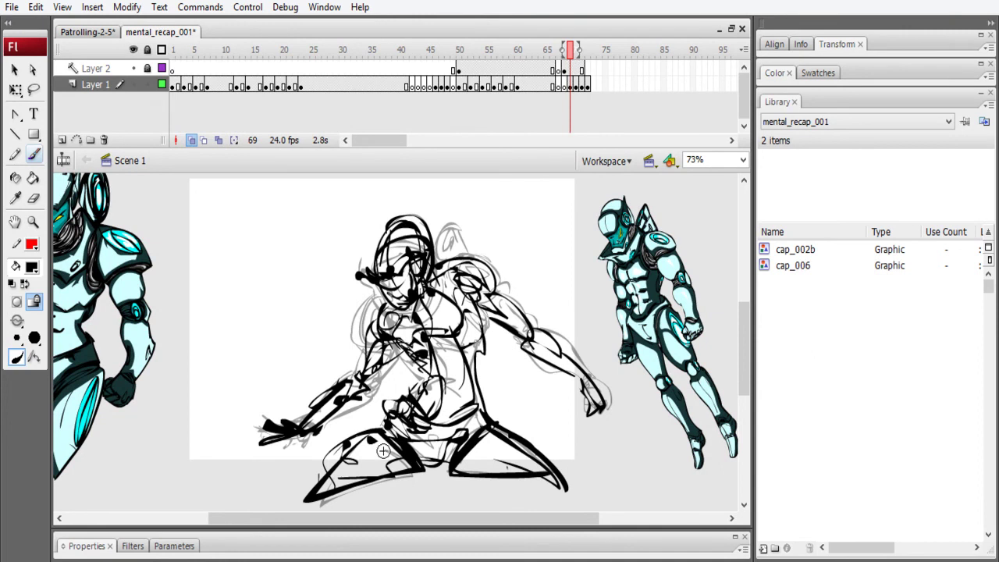
key("period")
key("period")
key("period")
key("comma")
key("comma")
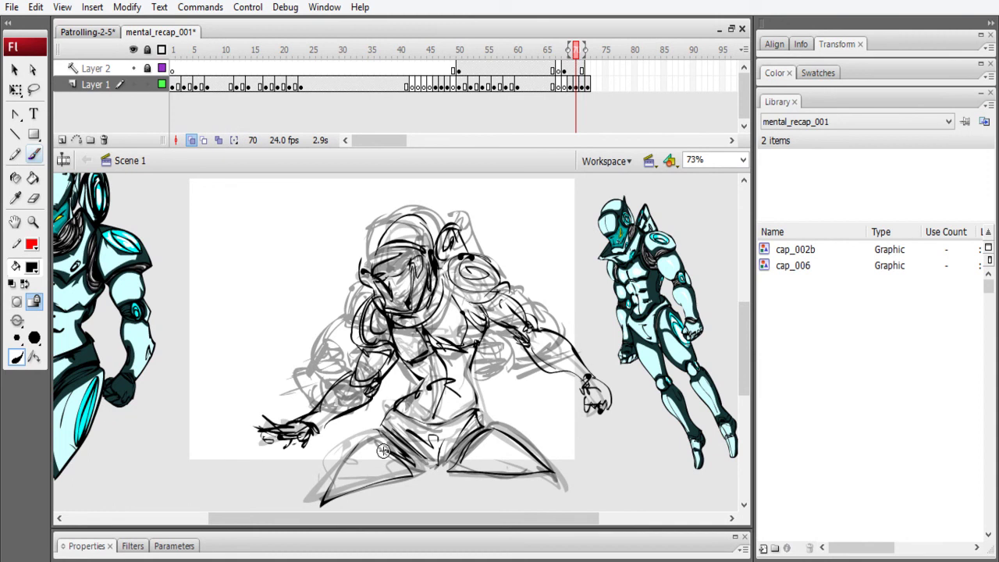
key("period")
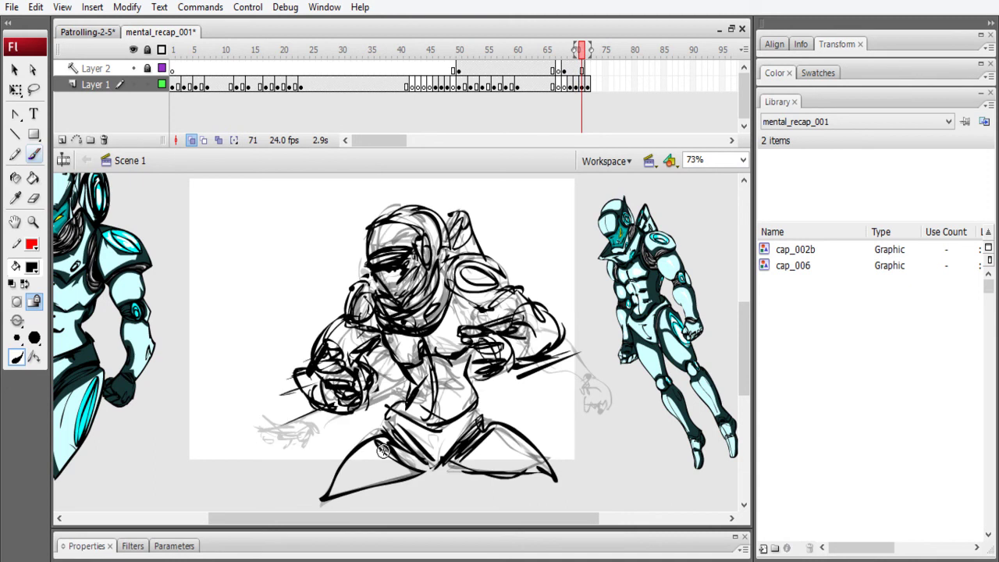